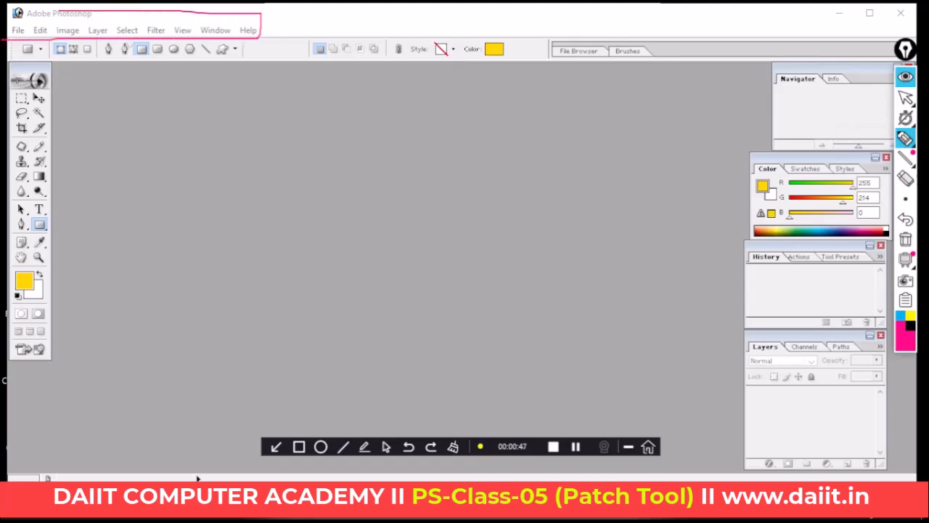
{"action": "mouse_move", "coordinate": [9, 62]}
{"action": "left_mouse_down"}
{"action": "mouse_move", "coordinate": [5, 367]}
{"action": "mouse_move", "coordinate": [61, 370]}
{"action": "mouse_move", "coordinate": [69, 111]}
{"action": "mouse_move", "coordinate": [58, 63]}
{"action": "mouse_move", "coordinate": [13, 61]}
{"action": "left_mouse_up"}
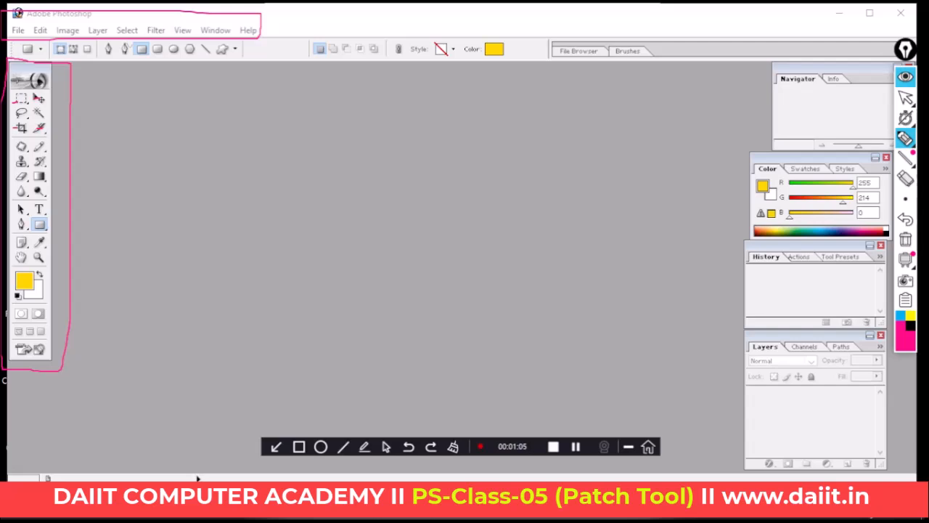
{"action": "mouse_move", "coordinate": [54, 99]}
{"action": "left_mouse_down"}
{"action": "mouse_move", "coordinate": [43, 86]}
{"action": "mouse_move", "coordinate": [6, 95]}
{"action": "mouse_move", "coordinate": [10, 130]}
{"action": "mouse_move", "coordinate": [54, 134]}
{"action": "mouse_move", "coordinate": [61, 99]}
{"action": "mouse_move", "coordinate": [52, 94]}
{"action": "left_mouse_up"}
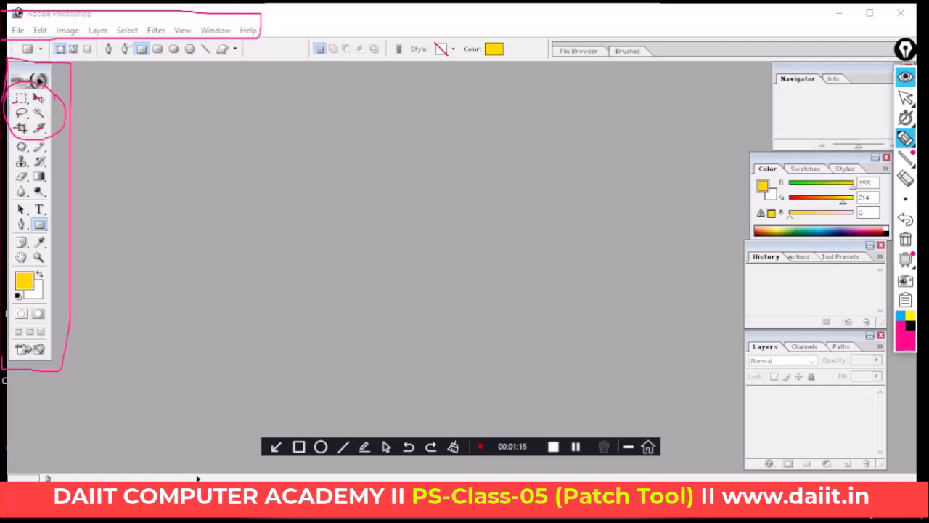
{"action": "mouse_move", "coordinate": [21, 146]}
{"action": "left_mouse_down"}
{"action": "mouse_move", "coordinate": [222, 207]}
{"action": "mouse_move", "coordinate": [180, 208]}
{"action": "left_mouse_up"}
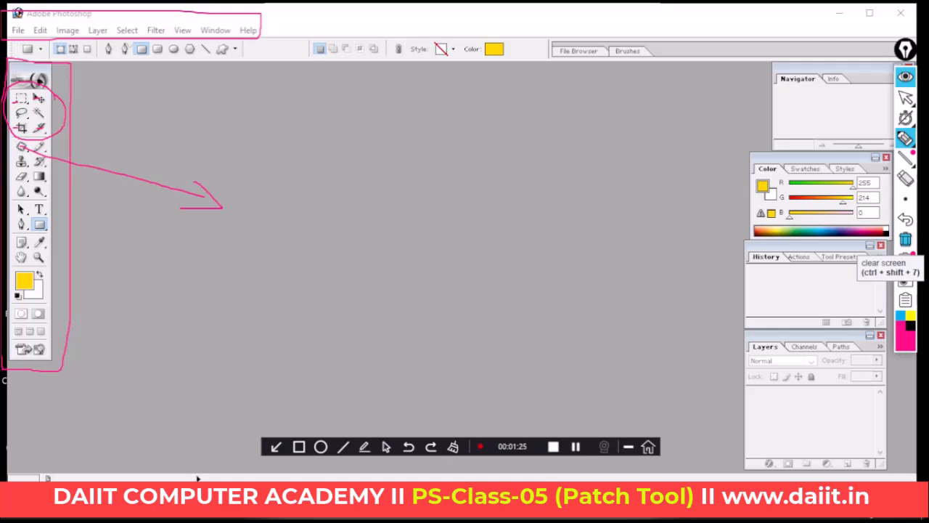
{"action": "left_click", "coordinate": [905, 239]}
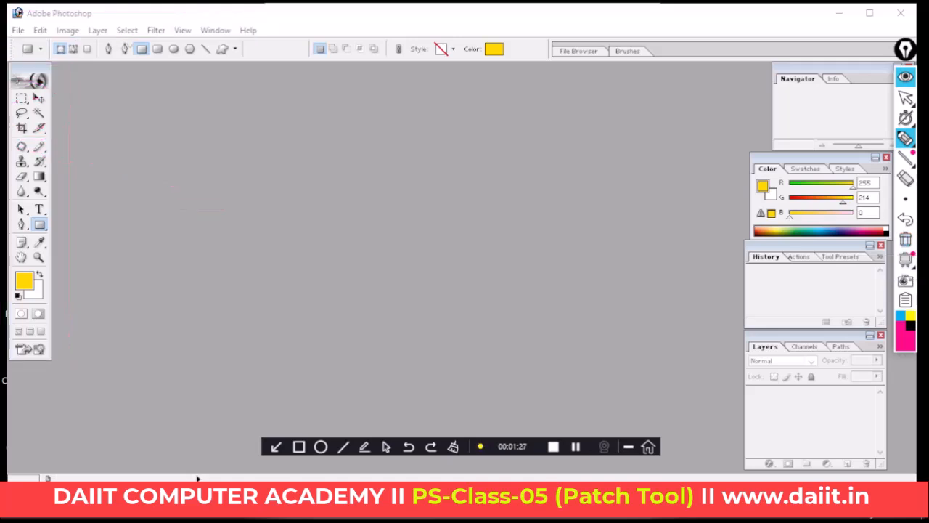
{"action": "left_click", "coordinate": [905, 97]}
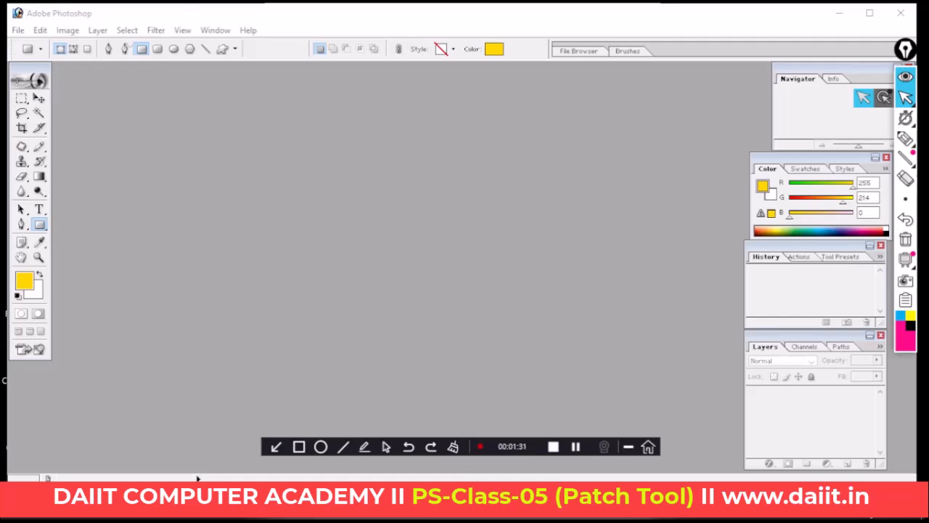
Open the Pample Girls image from the Patch Class Images folder on the Desktop and maximize its document window.
{"action": "left_click", "coordinate": [18, 30]}
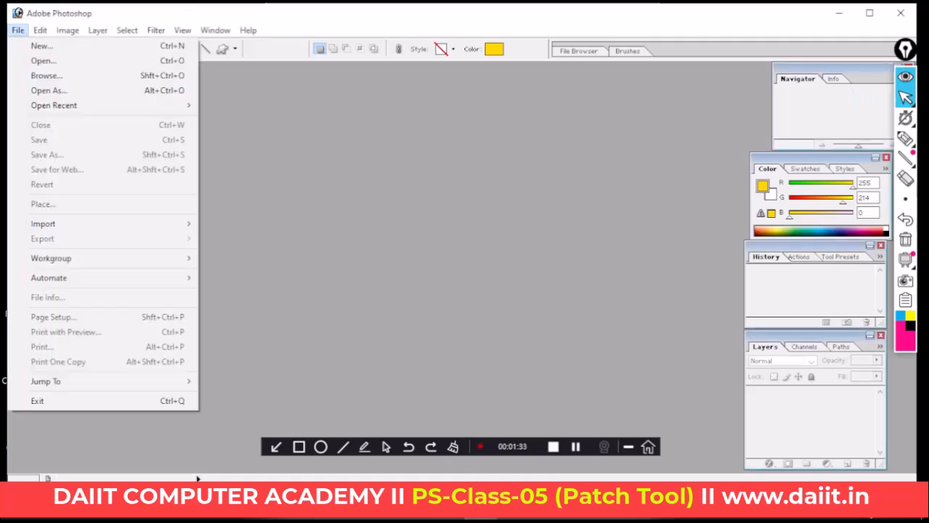
{"action": "left_click", "coordinate": [43, 60]}
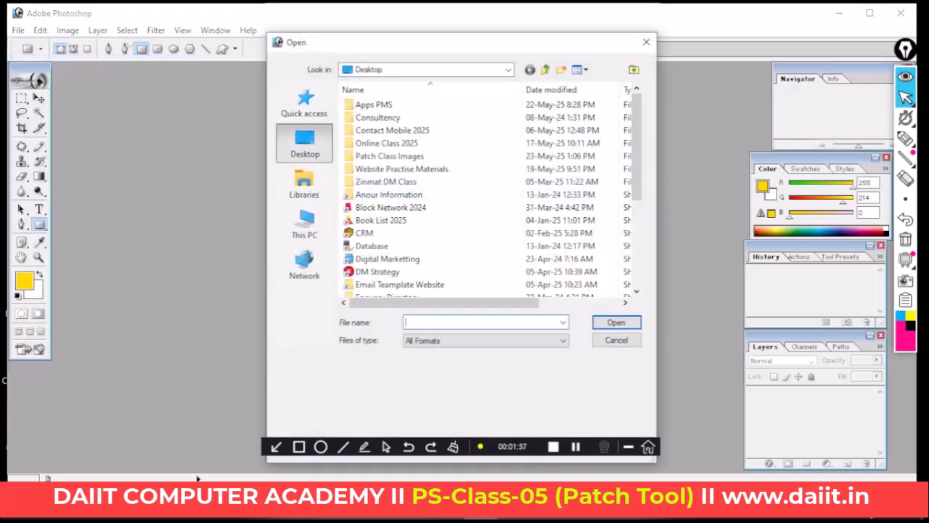
{"action": "left_click", "coordinate": [310, 154]}
{"action": "scroll", "coordinate": [414, 232], "scroll_direction": "down", "scroll_amount": 3}
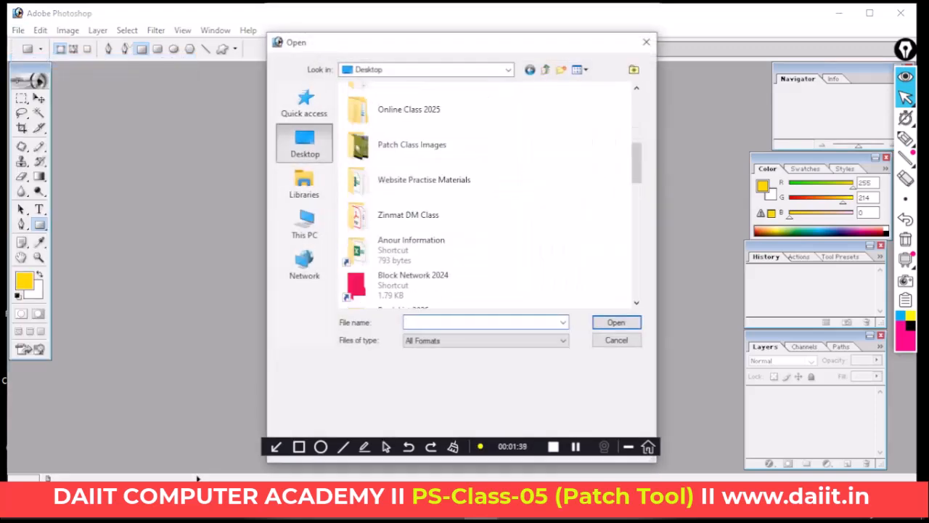
{"action": "double_click", "coordinate": [412, 144]}
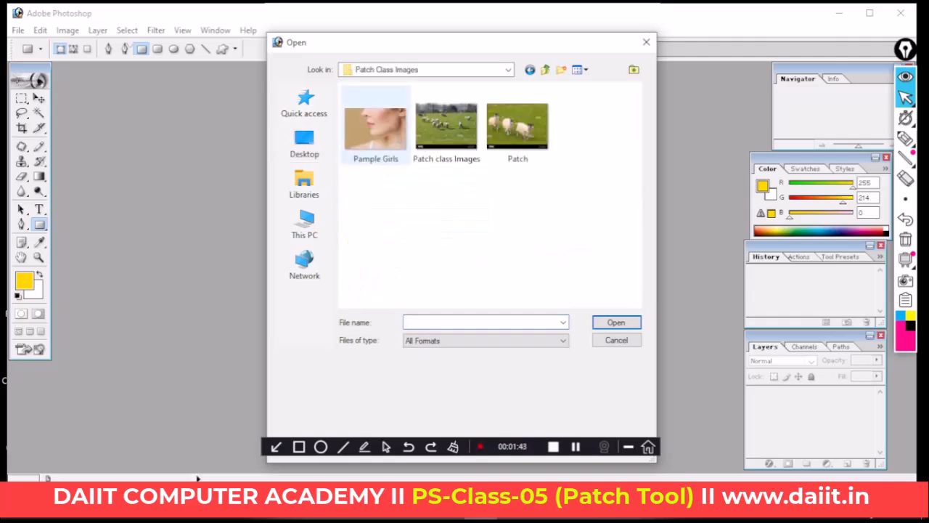
{"action": "left_click", "coordinate": [376, 131]}
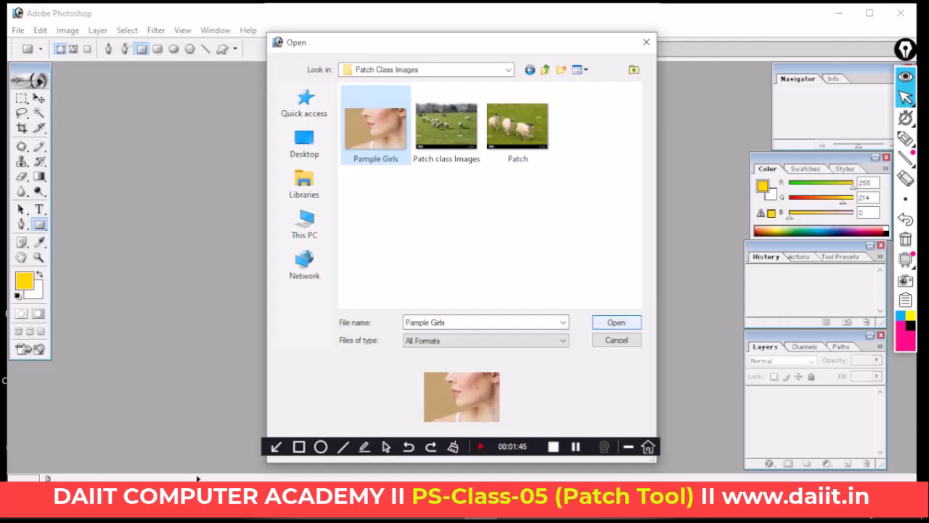
{"action": "left_click", "coordinate": [615, 322]}
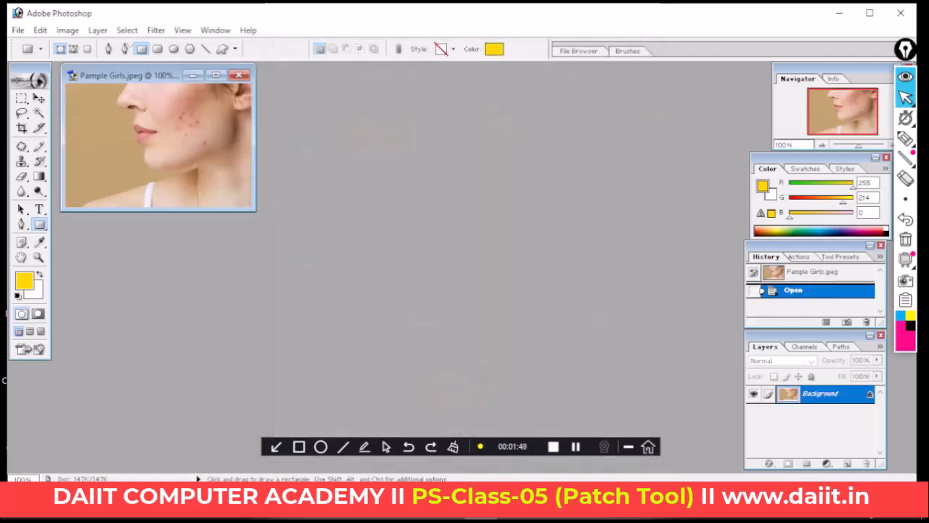
{"action": "left_click", "coordinate": [216, 75]}
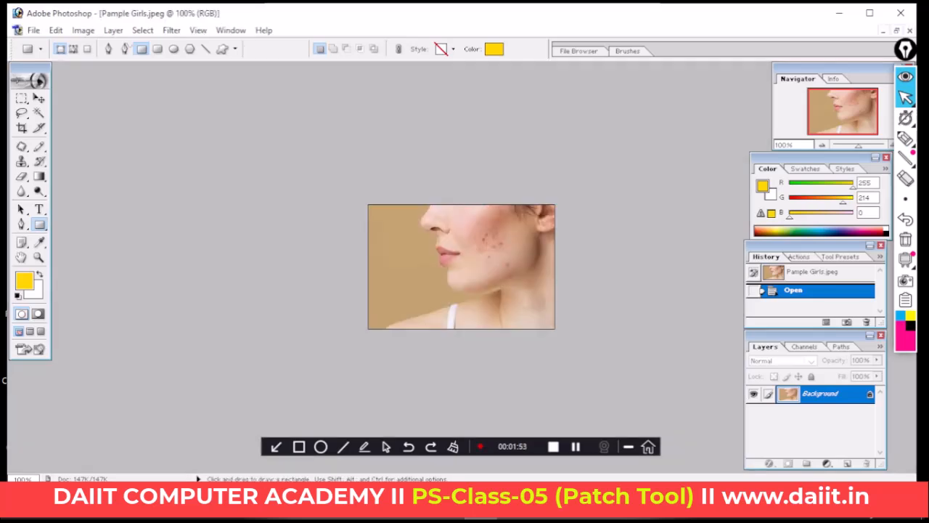
Convert the locked Background layer into a regular layer, keeping the default name, Normal mode and 100% opacity.
{"action": "key", "text": "ctrl+plus"}
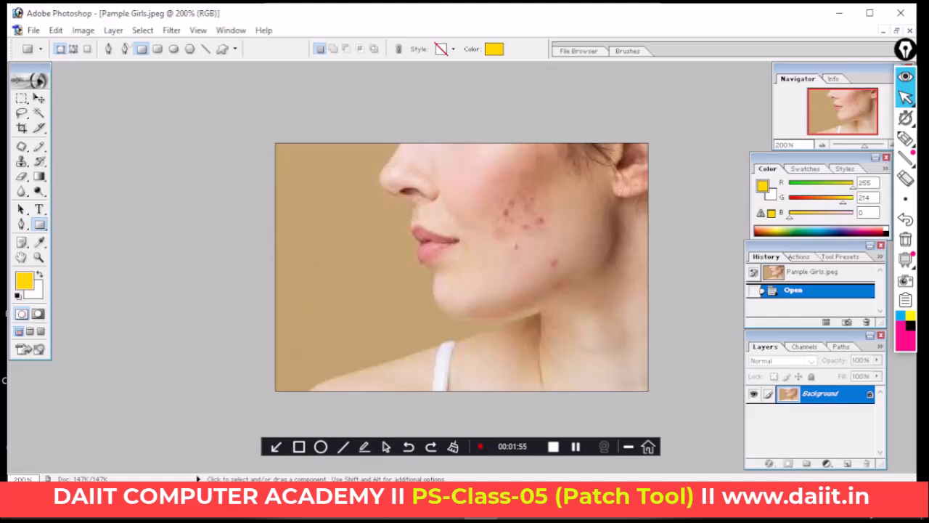
{"action": "key", "text": "ctrl+plus"}
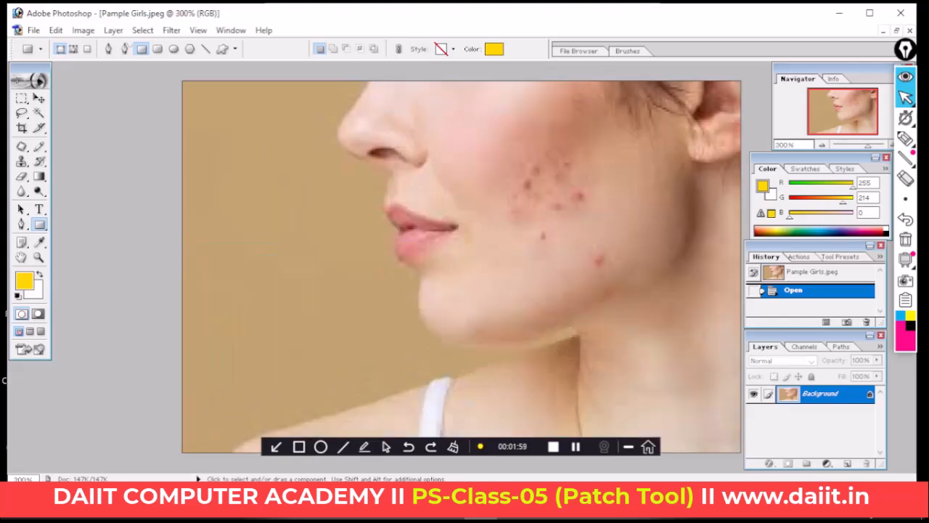
{"action": "key", "text": "ctrl+minus"}
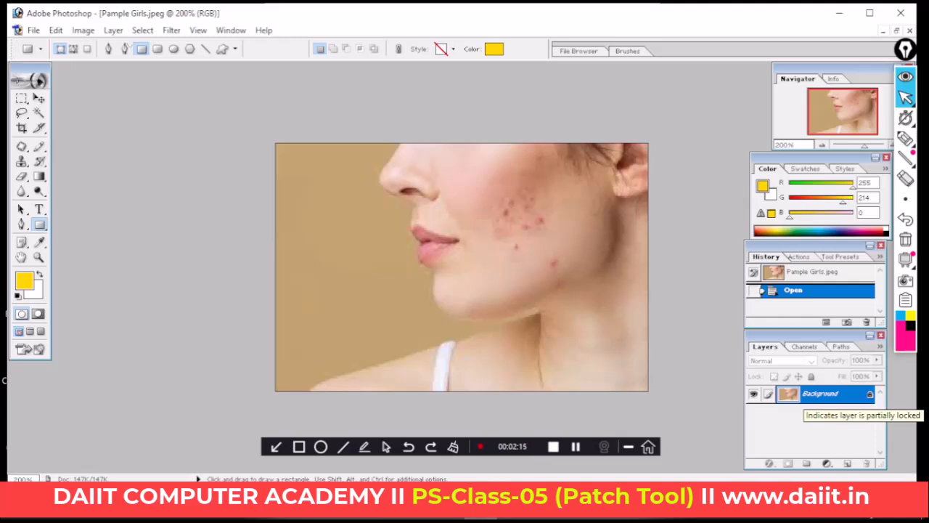
{"action": "double_click", "coordinate": [864, 394]}
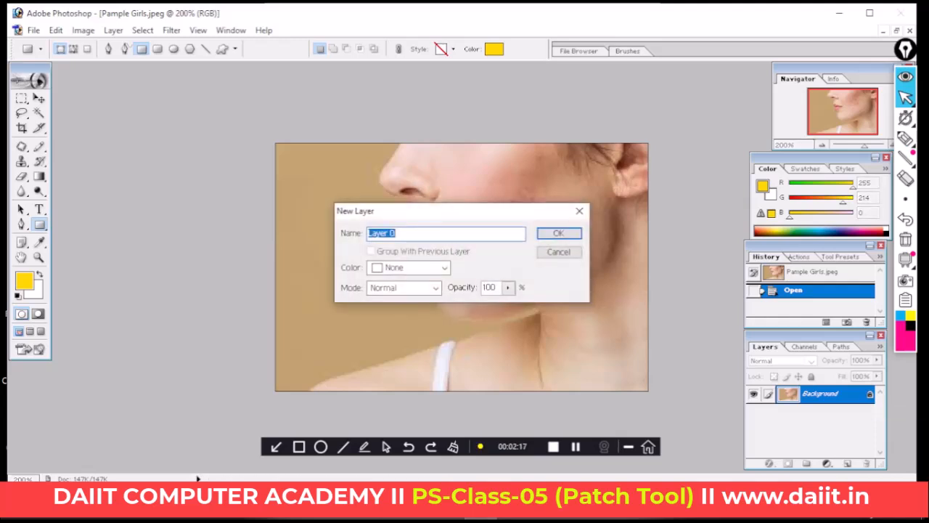
{"action": "left_click", "coordinate": [558, 233]}
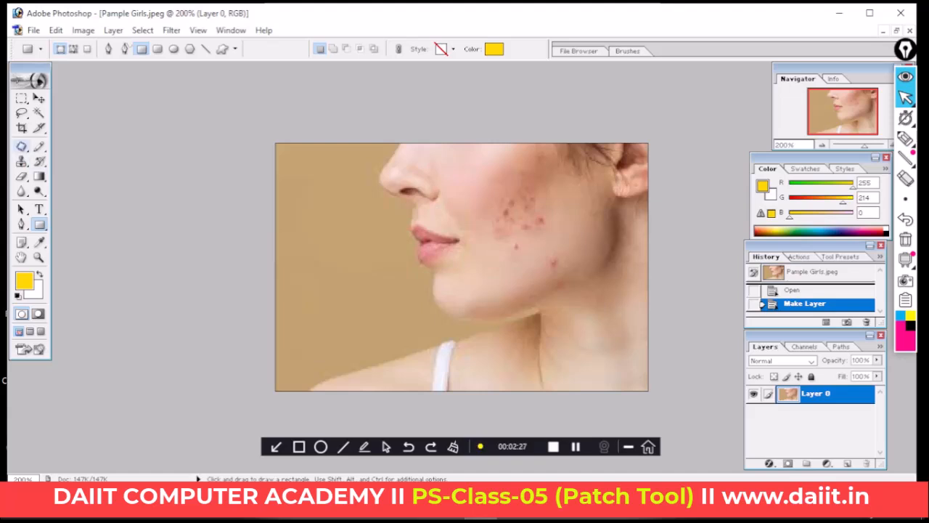
With the Patch tool in Source mode, replace the isolated pimple on the lower jaw with nearby clear skin and deselect.
{"action": "left_click", "coordinate": [22, 146]}
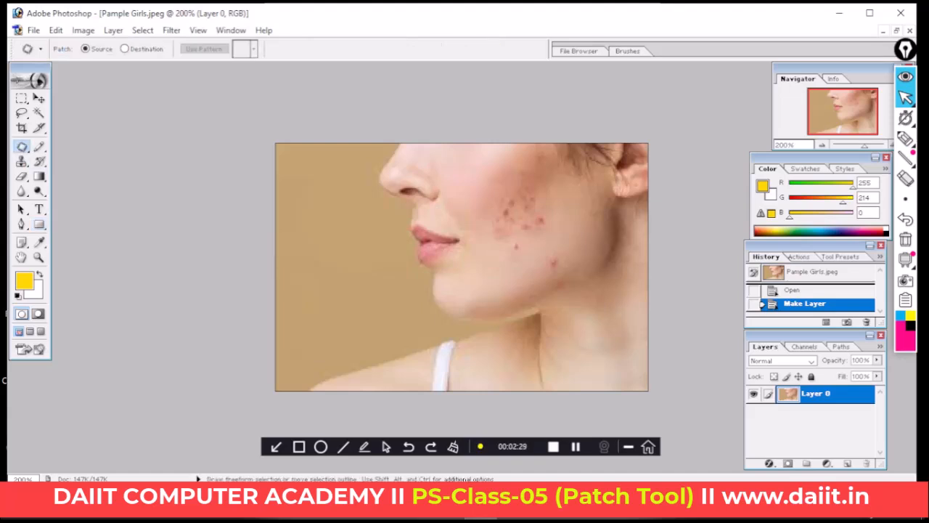
{"action": "left_click_drag", "start_coordinate": [550, 252], "coordinate": [560, 251]}
{"action": "left_click_drag", "start_coordinate": [557, 252], "coordinate": [508, 278]}
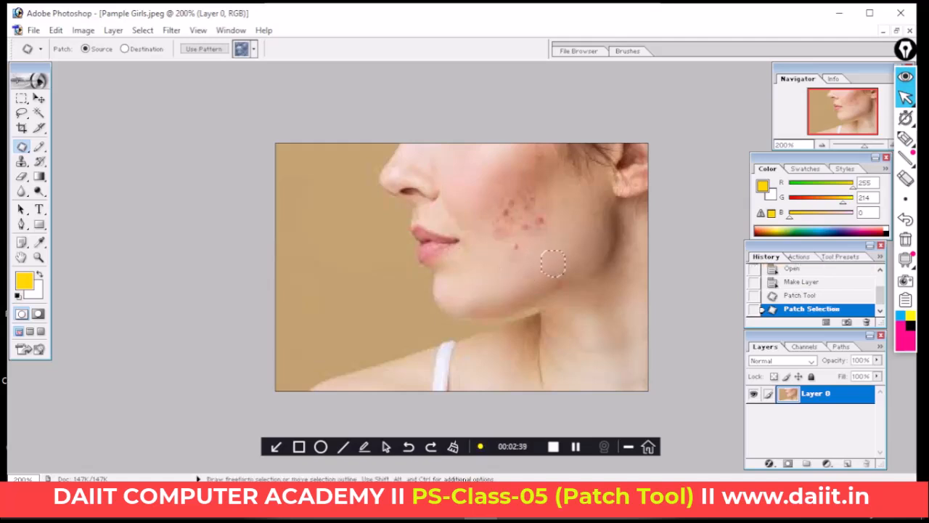
{"action": "left_click_drag", "start_coordinate": [553, 263], "coordinate": [518, 249]}
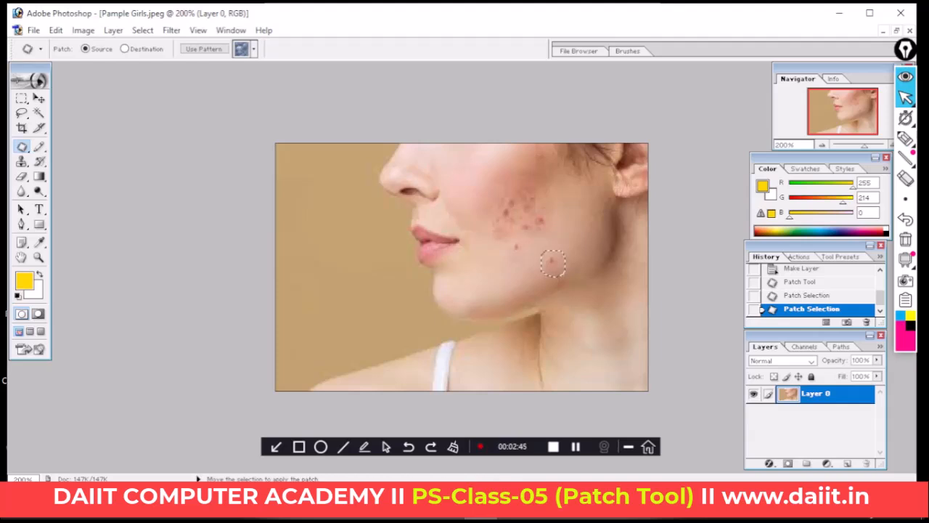
{"action": "left_click_drag", "start_coordinate": [554, 264], "coordinate": [513, 270]}
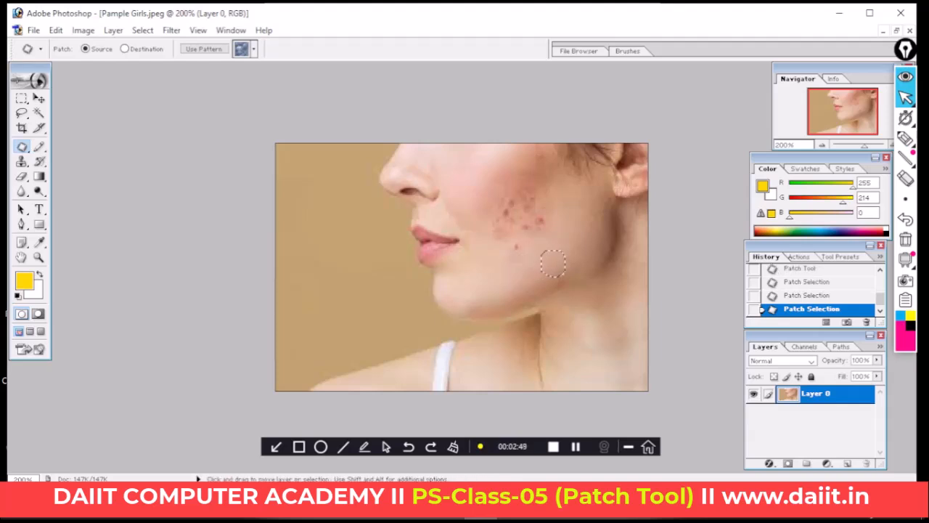
{"action": "key", "text": "ctrl+d"}
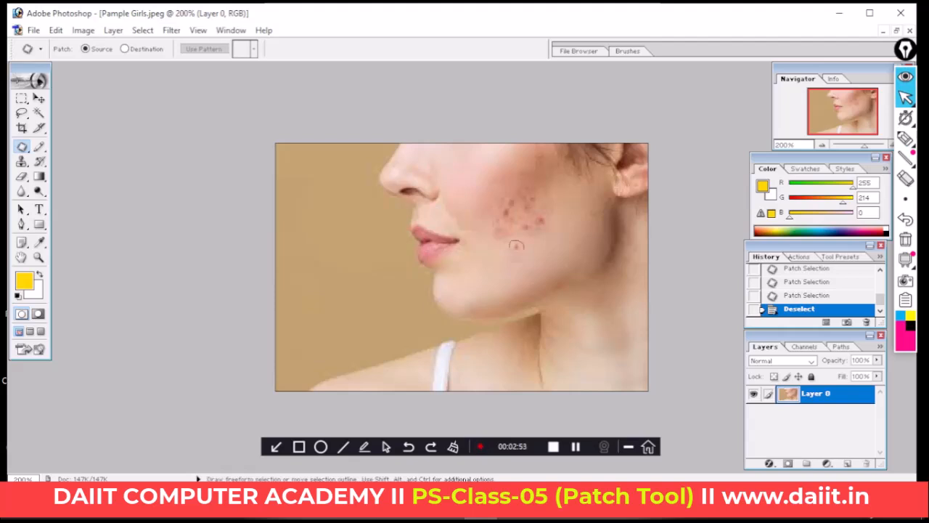
Patch the small pimple just below the acne cluster with clear skin from the chin area, and clear the selection.
{"action": "left_click_drag", "start_coordinate": [513, 246], "coordinate": [502, 272]}
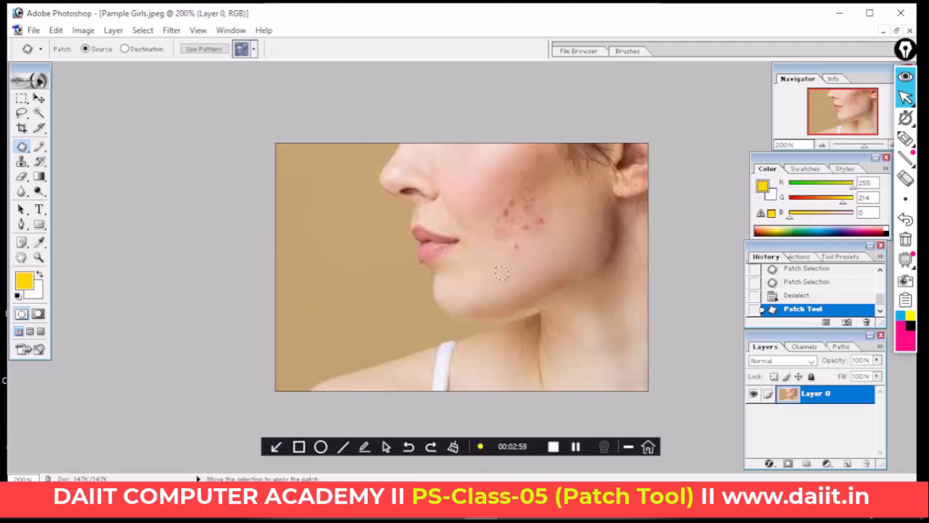
{"action": "left_click_drag", "start_coordinate": [501, 272], "coordinate": [501, 273]}
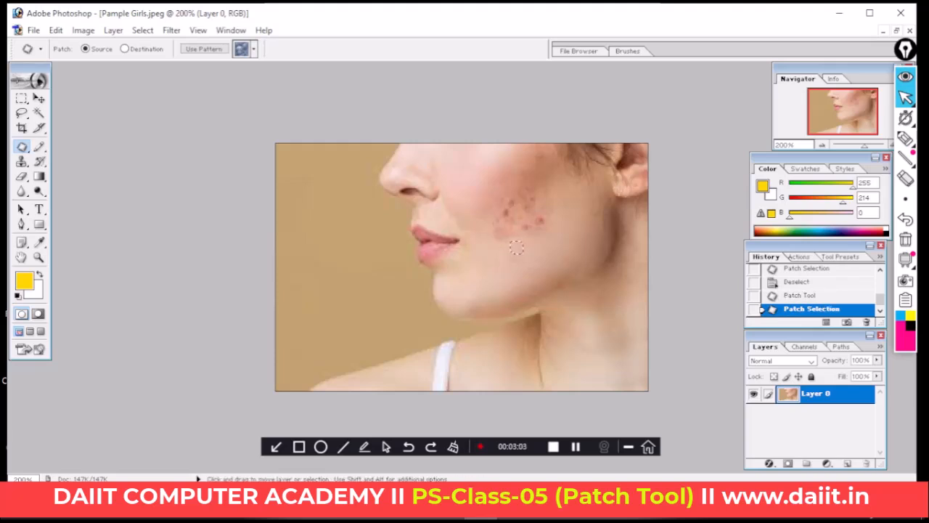
{"action": "key", "text": "ctrl+d"}
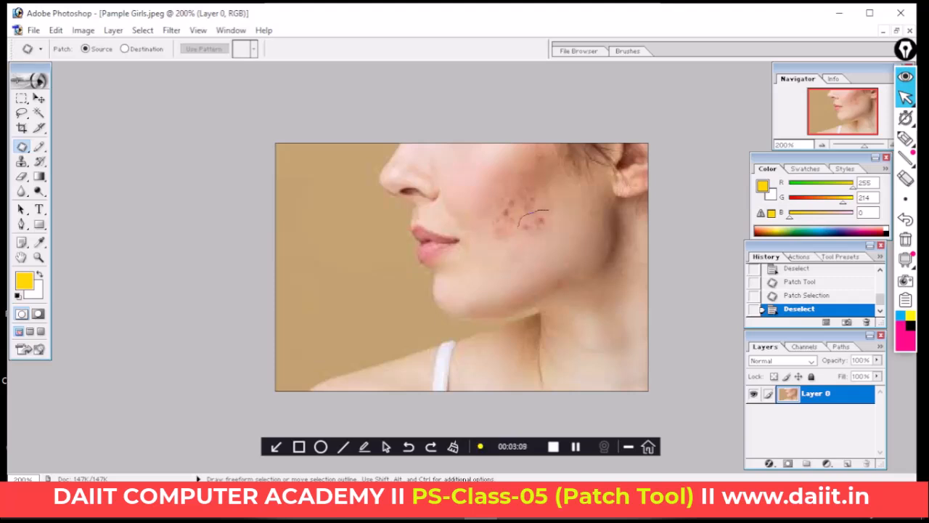
Patch the spots in the ear-side half of the cheek's acne cluster with clear skin from below, deselecting after each patch.
{"action": "mouse_move", "coordinate": [519, 232]}
{"action": "left_mouse_down"}
{"action": "mouse_move", "coordinate": [556, 231]}
{"action": "mouse_move", "coordinate": [551, 212]}
{"action": "mouse_move", "coordinate": [541, 211]}
{"action": "mouse_move", "coordinate": [507, 261]}
{"action": "left_mouse_up"}
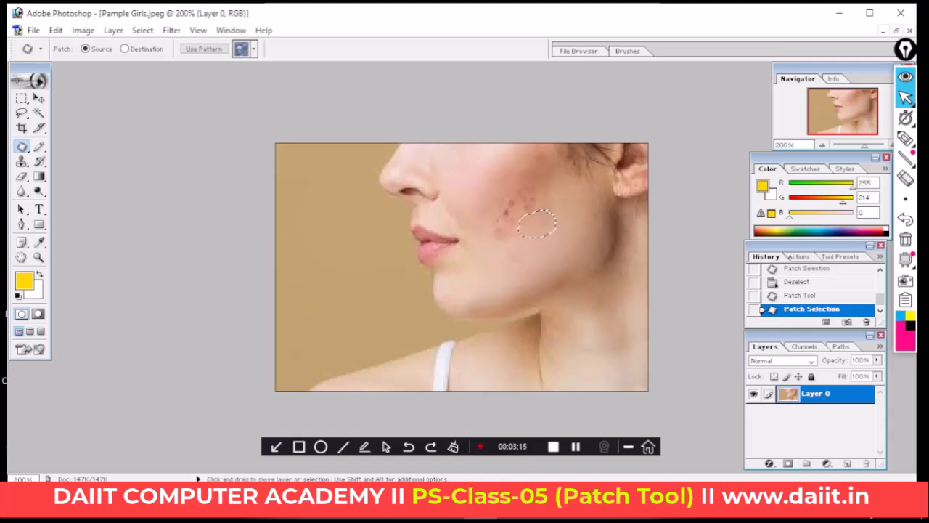
{"action": "key", "text": "ctrl+d"}
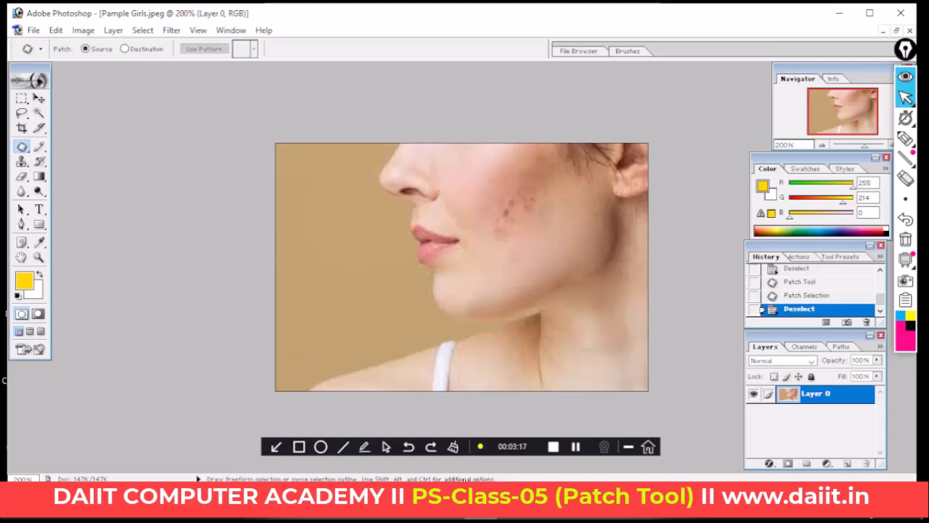
{"action": "mouse_move", "coordinate": [532, 218]}
{"action": "left_mouse_down"}
{"action": "mouse_move", "coordinate": [546, 206]}
{"action": "mouse_move", "coordinate": [535, 185]}
{"action": "left_mouse_up"}
{"action": "mouse_move", "coordinate": [530, 218]}
{"action": "left_mouse_down"}
{"action": "mouse_move", "coordinate": [522, 216]}
{"action": "mouse_move", "coordinate": [533, 254]}
{"action": "left_mouse_up"}
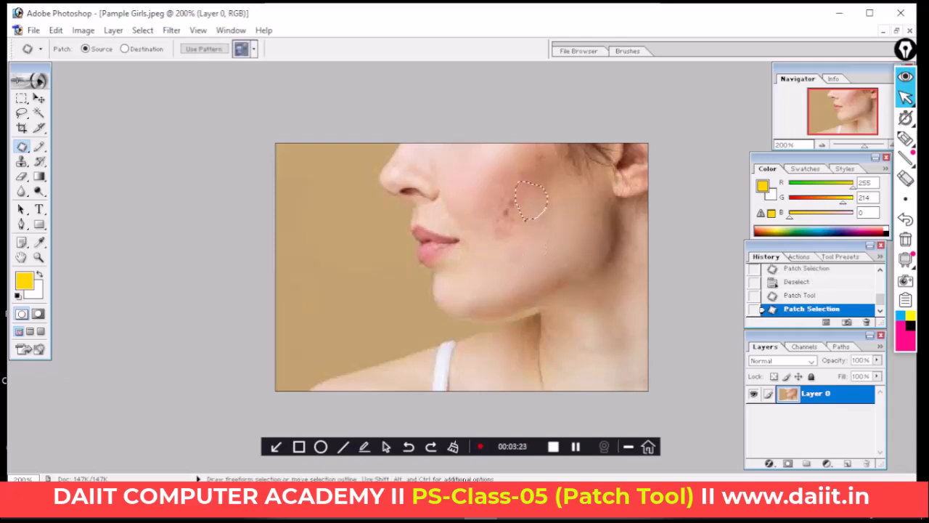
{"action": "key", "text": "ctrl+d"}
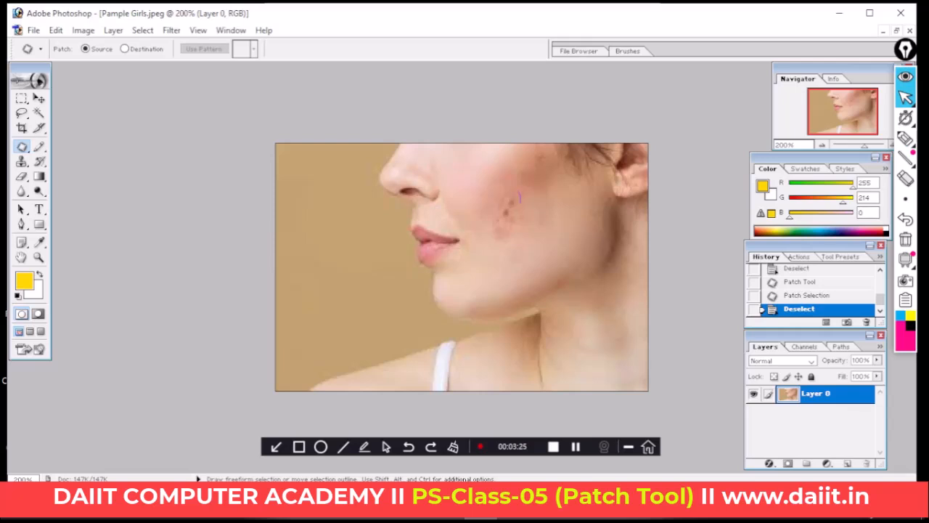
Patch the mouth-side spots of the acne cluster and the reddish area above it with clear lower-cheek skin, deselecting after each patch.
{"action": "mouse_move", "coordinate": [521, 200]}
{"action": "left_mouse_down"}
{"action": "mouse_move", "coordinate": [494, 189]}
{"action": "mouse_move", "coordinate": [490, 213]}
{"action": "mouse_move", "coordinate": [507, 216]}
{"action": "mouse_move", "coordinate": [520, 198]}
{"action": "mouse_move", "coordinate": [553, 258]}
{"action": "left_mouse_up"}
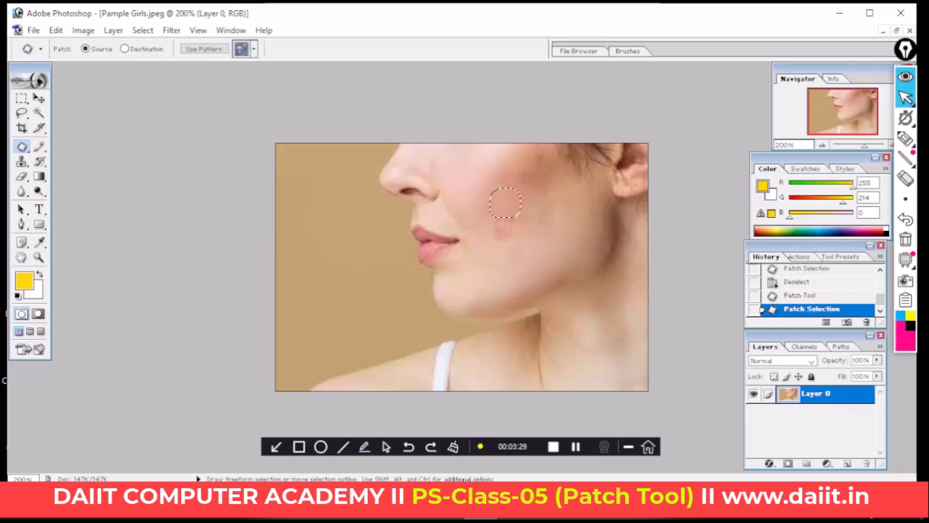
{"action": "key", "text": "ctrl+d"}
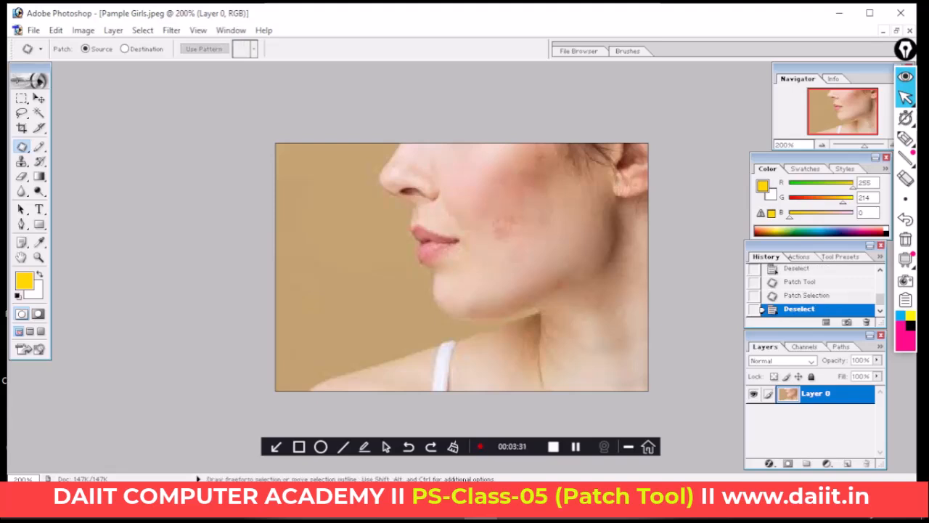
{"action": "mouse_move", "coordinate": [492, 214]}
{"action": "left_mouse_down"}
{"action": "mouse_move", "coordinate": [507, 211]}
{"action": "mouse_move", "coordinate": [509, 241]}
{"action": "mouse_move", "coordinate": [520, 216]}
{"action": "mouse_move", "coordinate": [506, 210]}
{"action": "mouse_move", "coordinate": [494, 265]}
{"action": "left_mouse_up"}
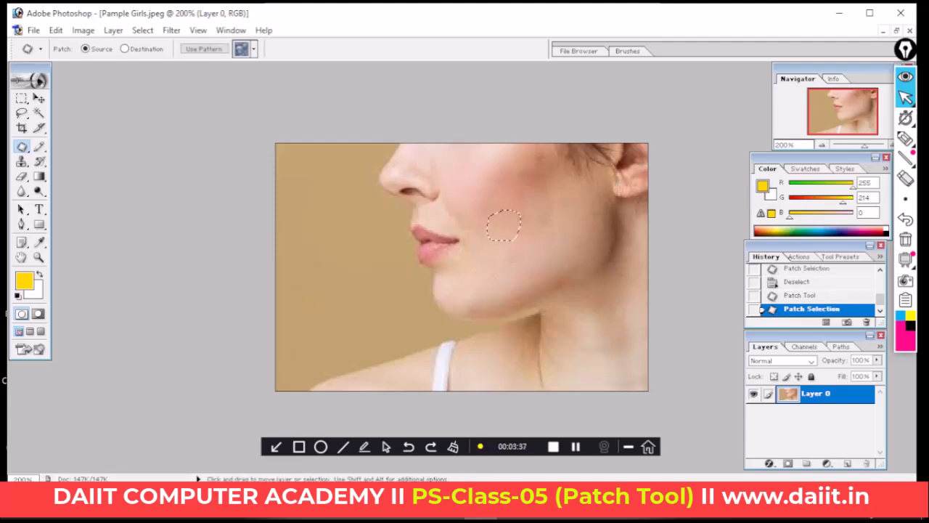
{"action": "key", "text": "ctrl+d"}
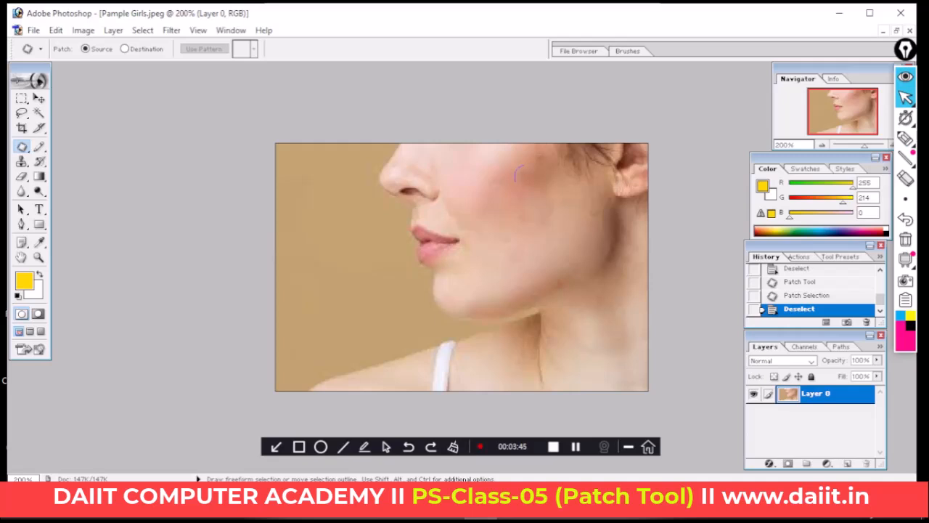
{"action": "mouse_move", "coordinate": [554, 180]}
{"action": "left_mouse_down"}
{"action": "mouse_move", "coordinate": [535, 166]}
{"action": "mouse_move", "coordinate": [504, 256]}
{"action": "left_mouse_up"}
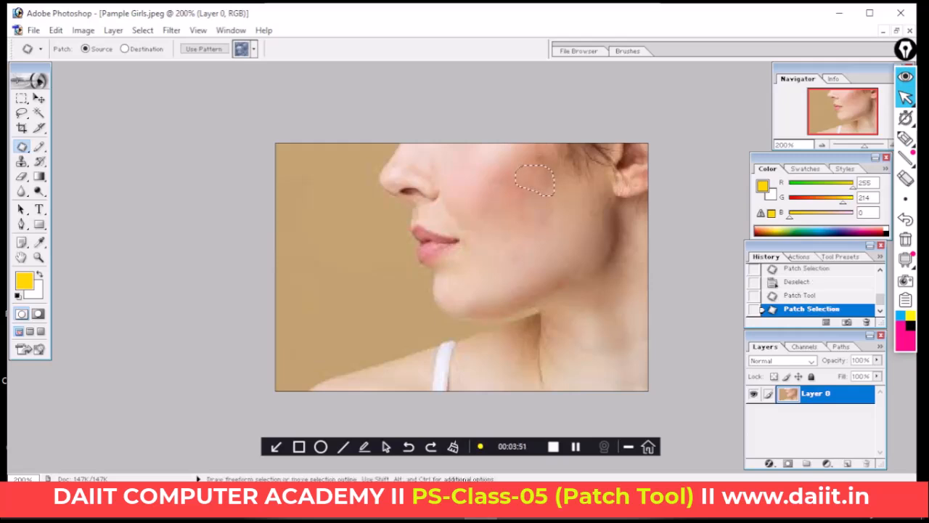
{"action": "key", "text": "ctrl+d"}
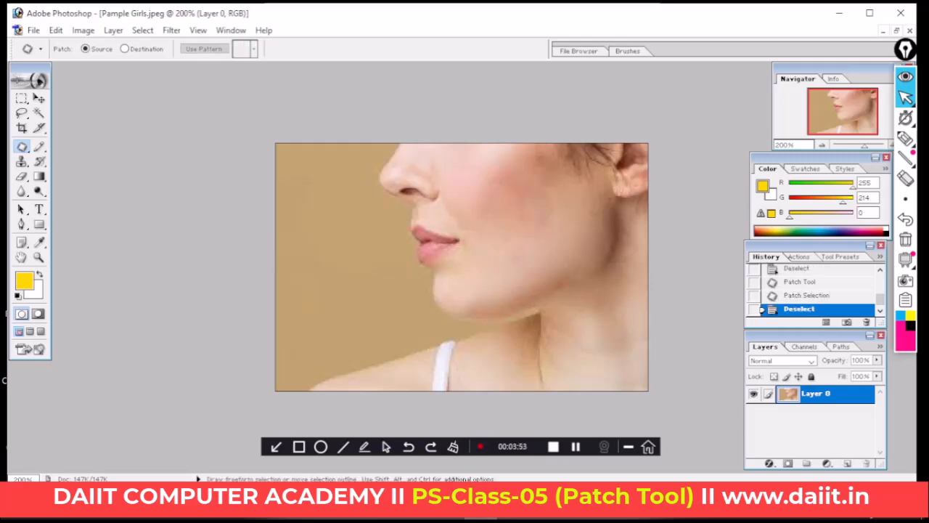
Patch the two remaining reddish areas on the middle of the cheek with clear lower-cheek skin, deselecting after each patch.
{"action": "mouse_move", "coordinate": [529, 198]}
{"action": "left_mouse_down"}
{"action": "mouse_move", "coordinate": [517, 201]}
{"action": "mouse_move", "coordinate": [516, 278]}
{"action": "left_mouse_up"}
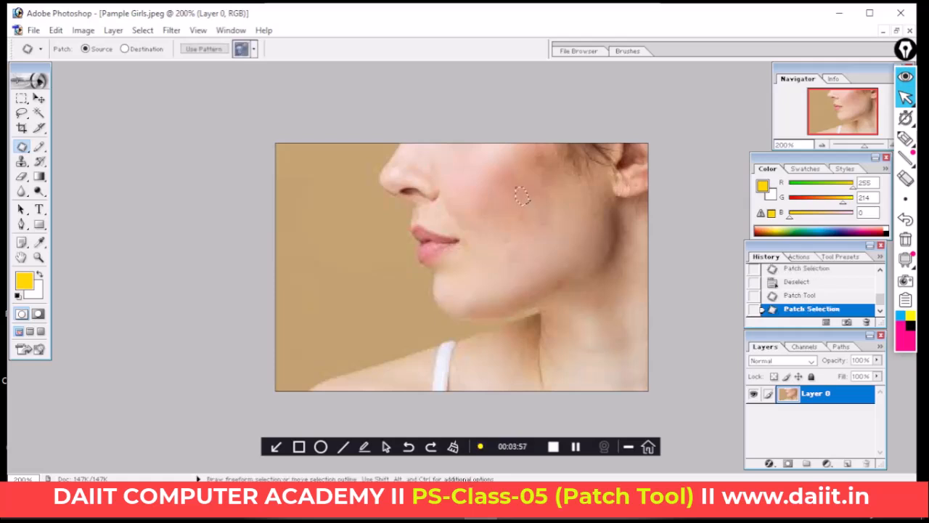
{"action": "key", "text": "ctrl+d"}
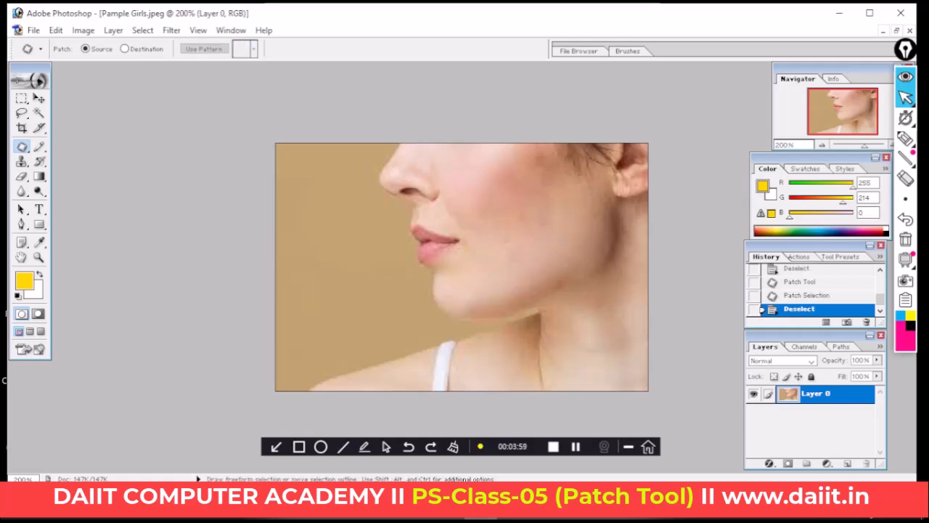
{"action": "mouse_move", "coordinate": [526, 218]}
{"action": "left_mouse_down"}
{"action": "mouse_move", "coordinate": [517, 220]}
{"action": "mouse_move", "coordinate": [533, 260]}
{"action": "left_mouse_up"}
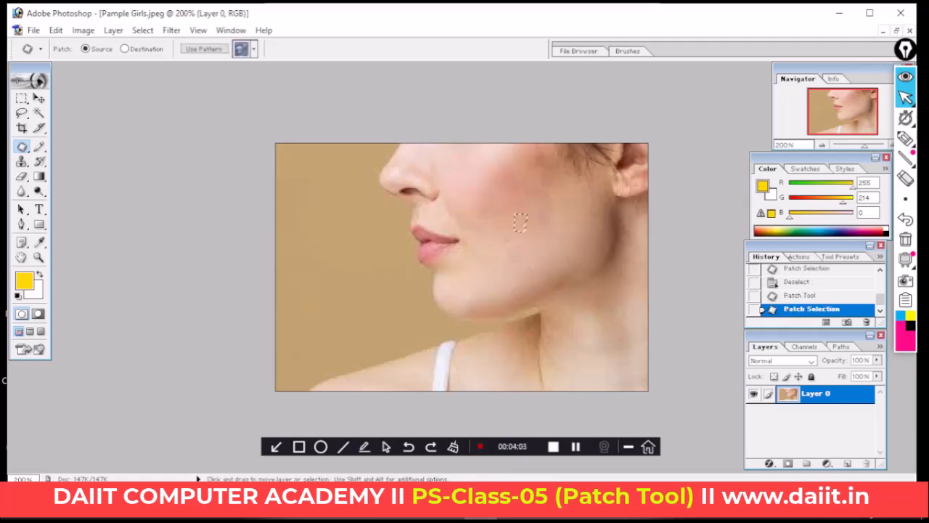
{"action": "key", "text": "ctrl+d"}
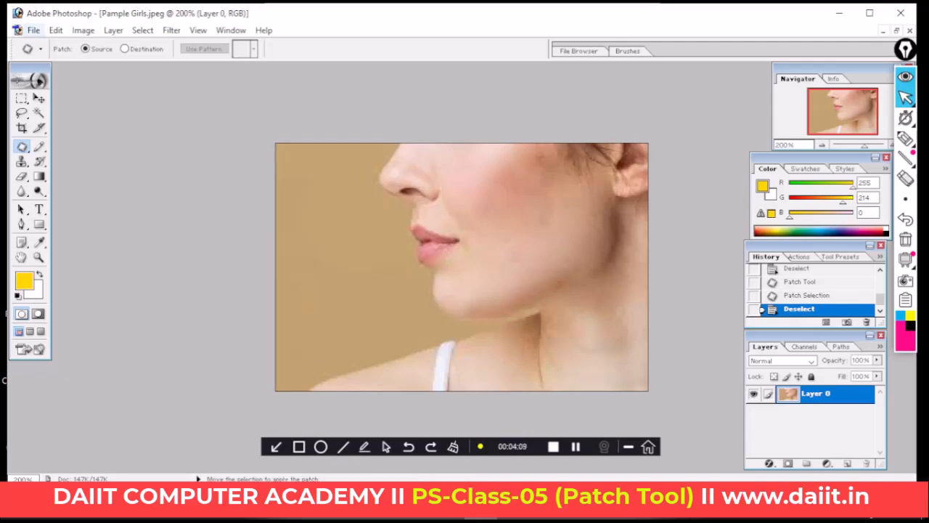
Open the Patch class Images photo of the sheep and move its window clear of the Pample Girls photo.
{"action": "left_click", "coordinate": [33, 30]}
{"action": "left_click", "coordinate": [59, 60]}
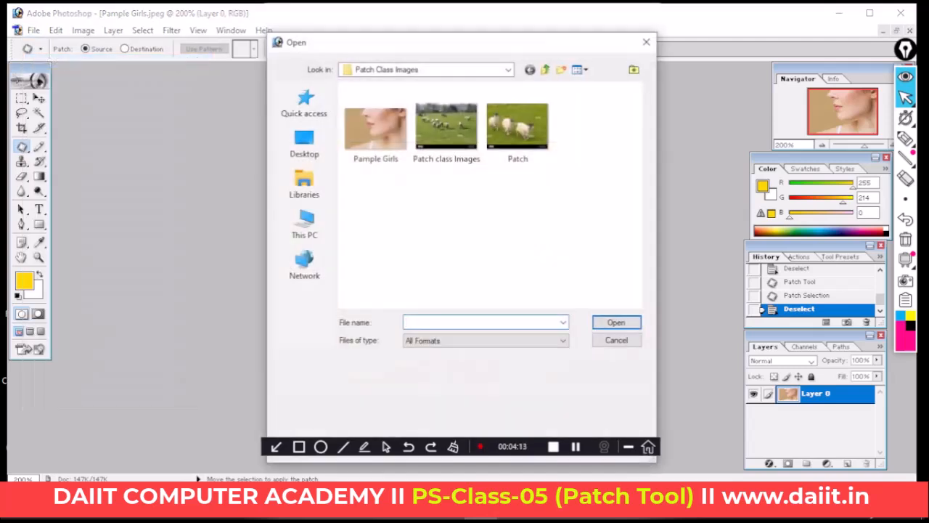
{"action": "double_click", "coordinate": [446, 127]}
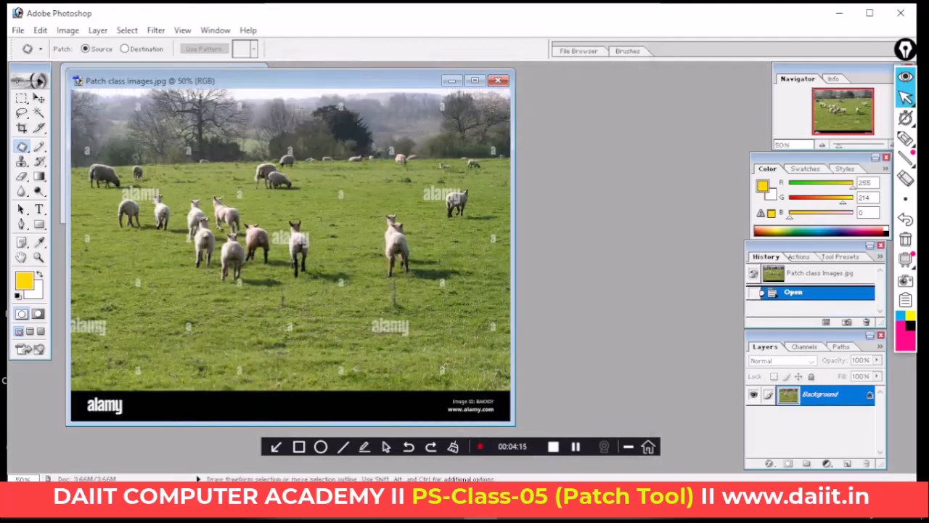
{"action": "left_click_drag", "start_coordinate": [232, 80], "coordinate": [332, 86]}
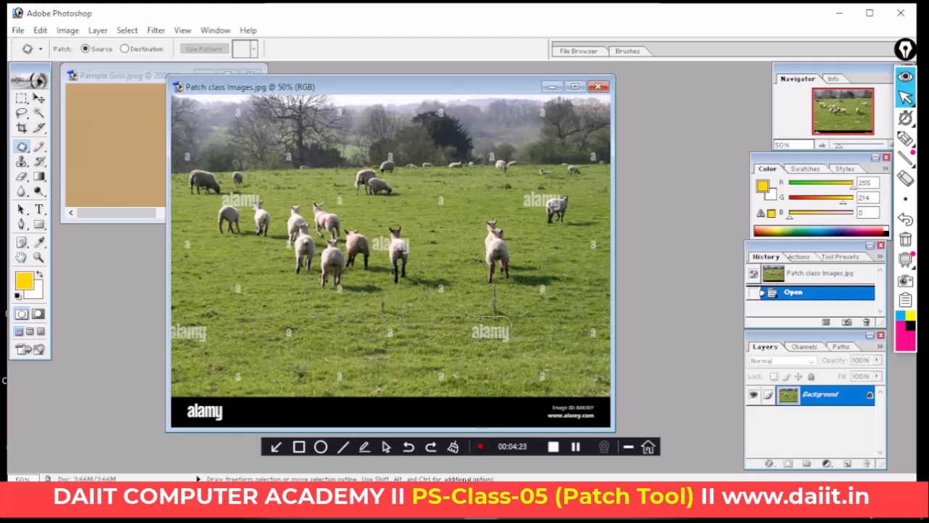
Patch the alamy watermark in the lower grass and the lone sheep above it with clean grass, deselecting after each patch.
{"action": "mouse_move", "coordinate": [462, 338]}
{"action": "left_mouse_down"}
{"action": "mouse_move", "coordinate": [466, 318]}
{"action": "mouse_move", "coordinate": [481, 331]}
{"action": "mouse_move", "coordinate": [440, 324]}
{"action": "left_mouse_up"}
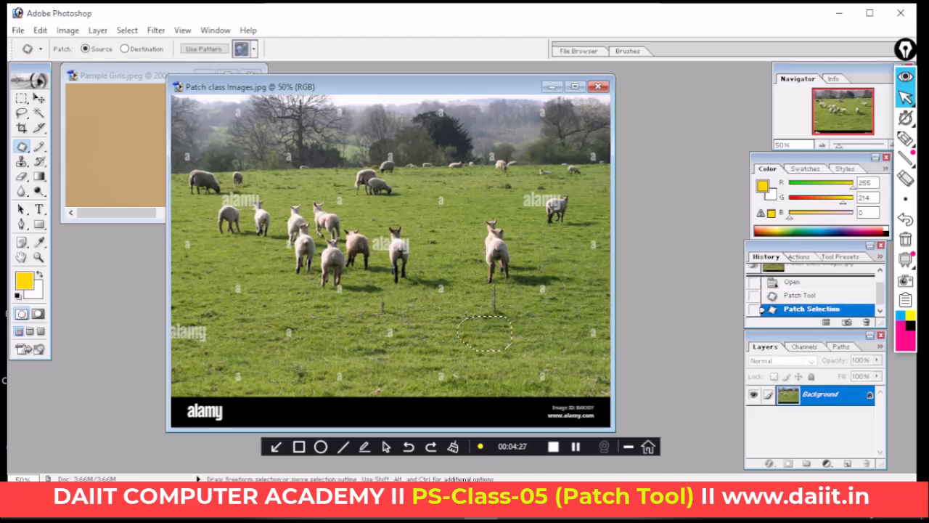
{"action": "key", "text": "ctrl+d"}
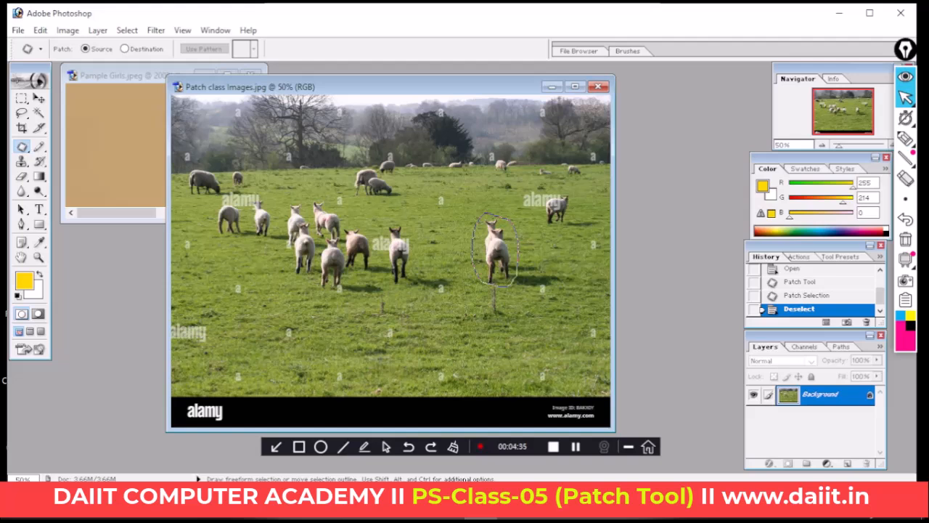
{"action": "left_click_drag", "start_coordinate": [488, 217], "coordinate": [485, 217]}
{"action": "left_click_drag", "start_coordinate": [495, 250], "coordinate": [460, 331]}
{"action": "key", "text": "ctrl+d"}
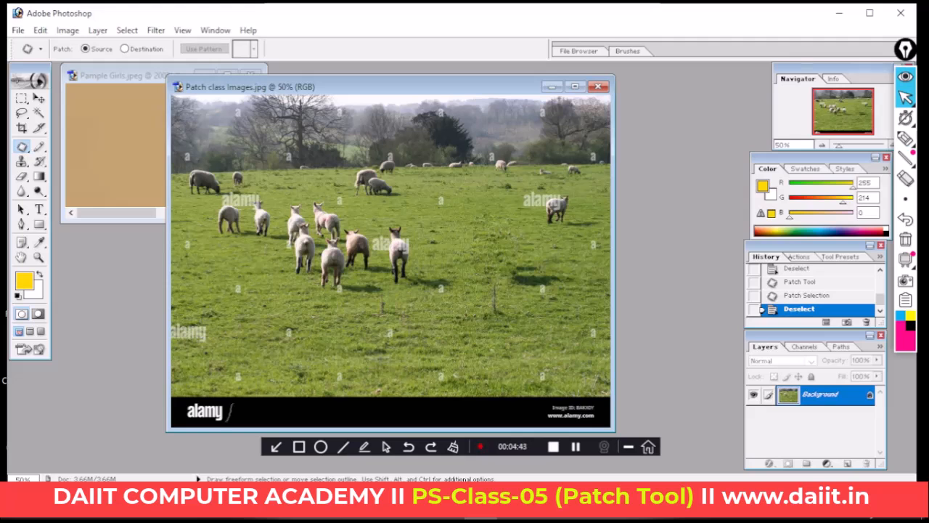
Patch the alamy logo and the image ID with web address using plain black from the bottom strip, deselecting after each patch.
{"action": "mouse_move", "coordinate": [230, 424]}
{"action": "left_mouse_down"}
{"action": "mouse_move", "coordinate": [192, 428]}
{"action": "mouse_move", "coordinate": [183, 404]}
{"action": "mouse_move", "coordinate": [229, 424]}
{"action": "mouse_move", "coordinate": [280, 414]}
{"action": "left_mouse_up"}
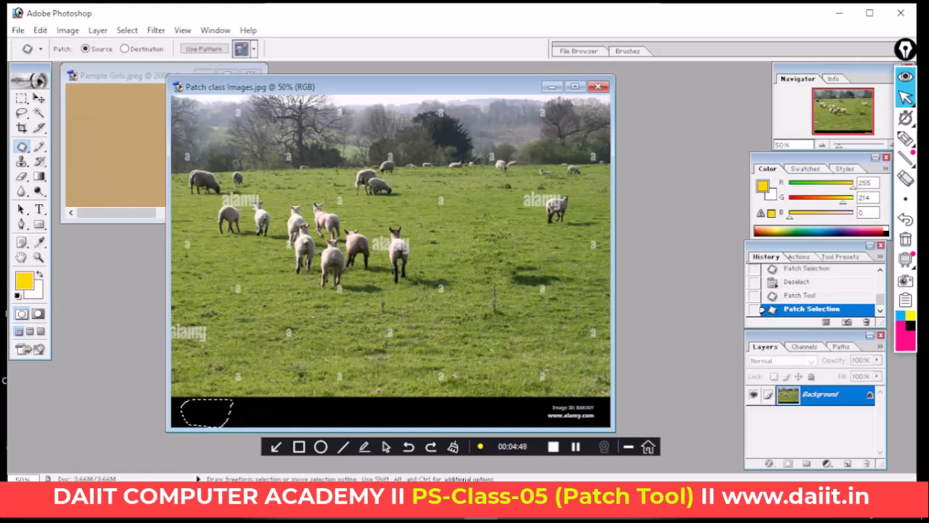
{"action": "key", "text": "ctrl+d"}
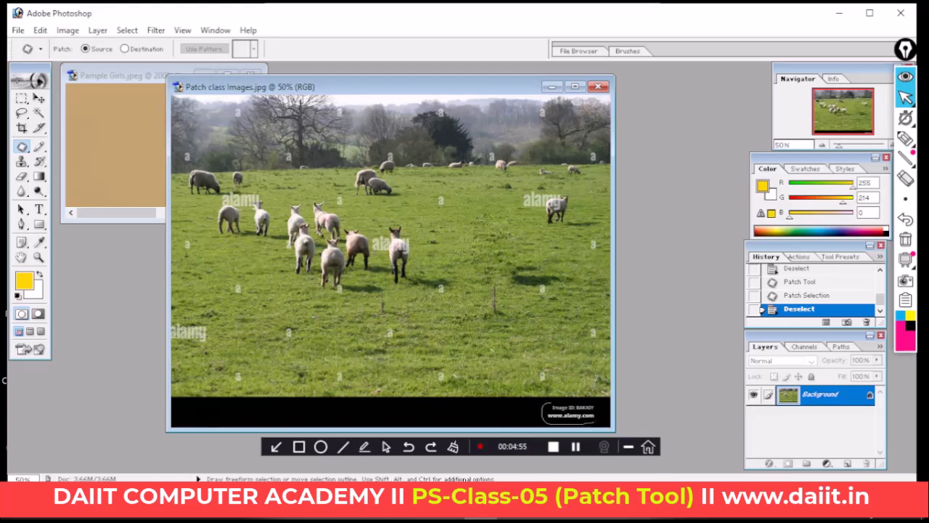
{"action": "left_click_drag", "start_coordinate": [565, 403], "coordinate": [424, 415]}
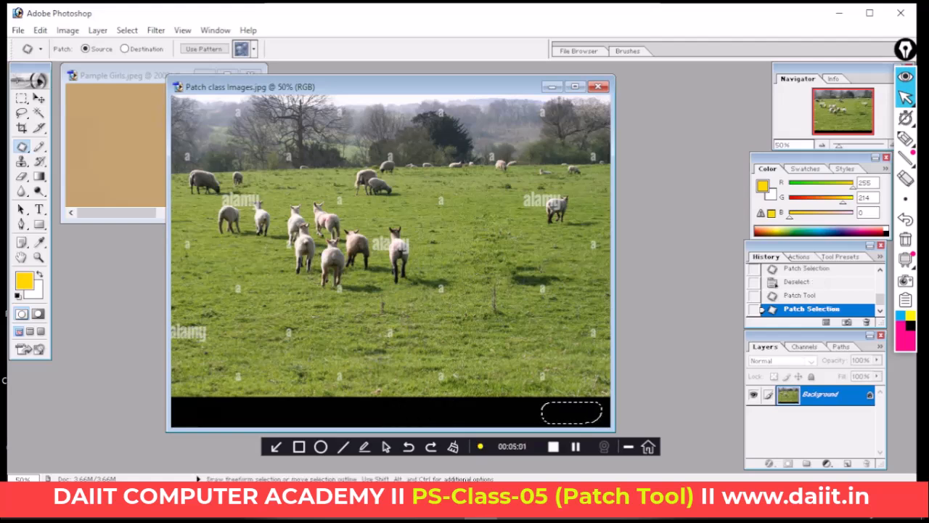
{"action": "key", "text": "ctrl+d"}
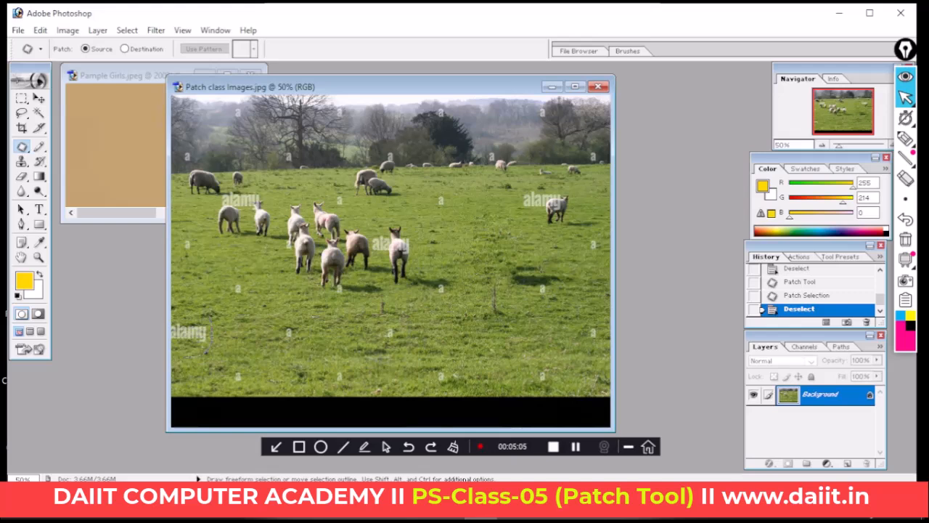
Patch the alamy watermark at the photo's left edge and the small "a" marks in the nearby lower grass with clean grass.
{"action": "mouse_move", "coordinate": [174, 355]}
{"action": "left_mouse_down"}
{"action": "mouse_move", "coordinate": [173, 319]}
{"action": "mouse_move", "coordinate": [242, 328]}
{"action": "left_mouse_up"}
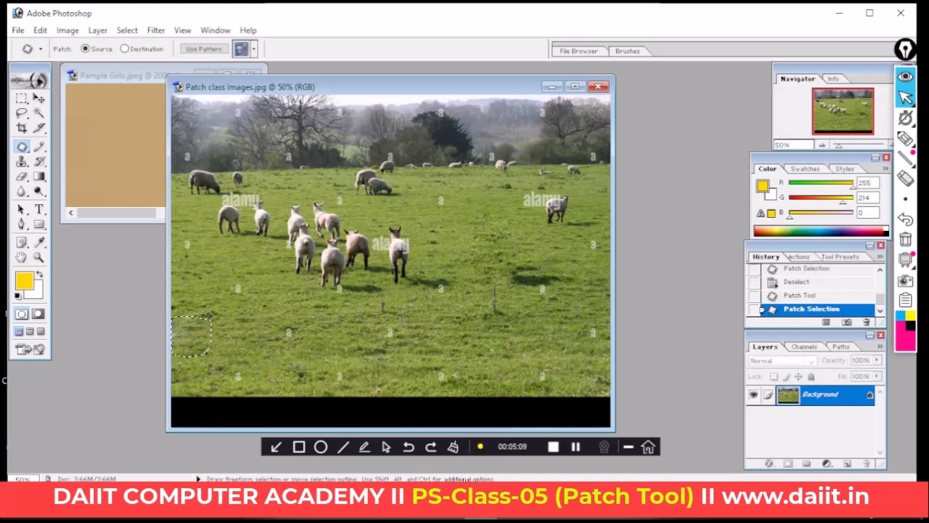
{"action": "key", "text": "ctrl+d"}
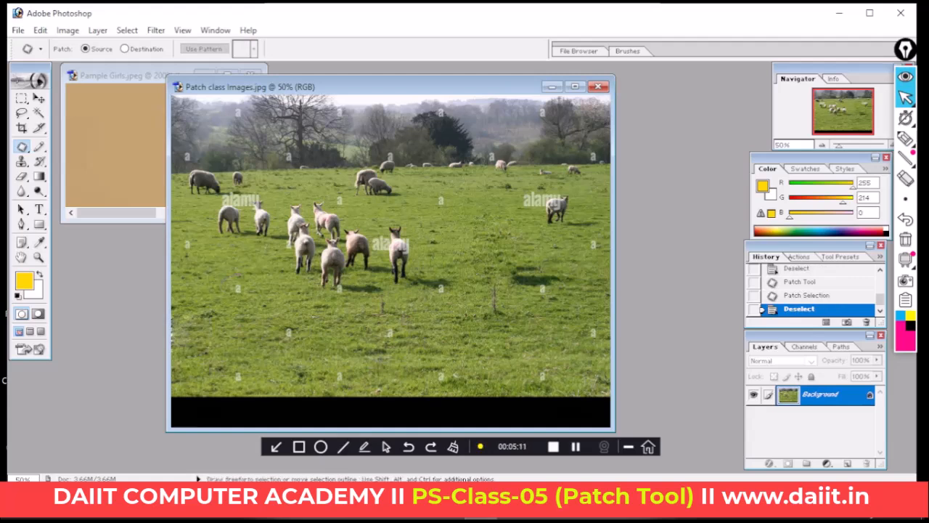
{"action": "mouse_move", "coordinate": [224, 280]}
{"action": "left_mouse_down"}
{"action": "mouse_move", "coordinate": [234, 274]}
{"action": "mouse_move", "coordinate": [273, 292]}
{"action": "mouse_move", "coordinate": [296, 356]}
{"action": "mouse_move", "coordinate": [299, 320]}
{"action": "mouse_move", "coordinate": [218, 319]}
{"action": "left_mouse_up"}
{"action": "key", "text": "ctrl+d"}
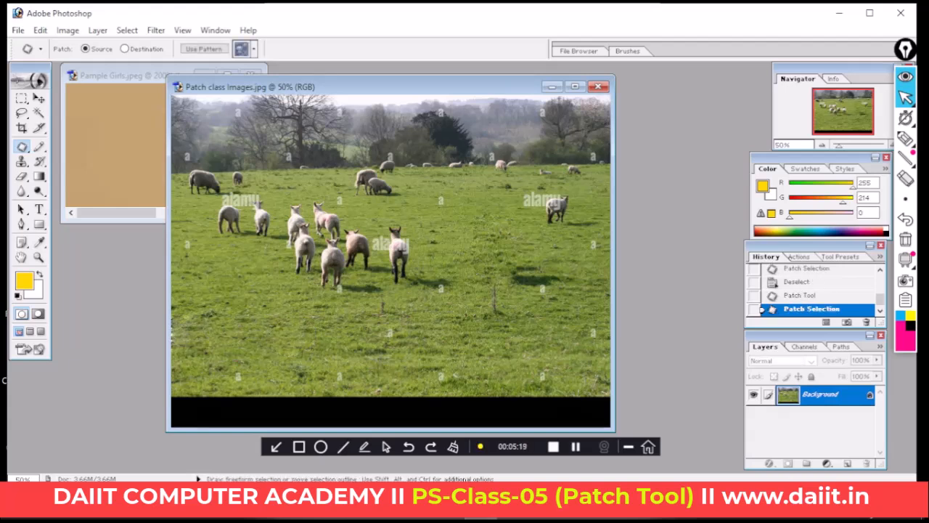
{"action": "key", "text": "ctrl+d"}
{"action": "left_click_drag", "start_coordinate": [237, 360], "coordinate": [236, 362]}
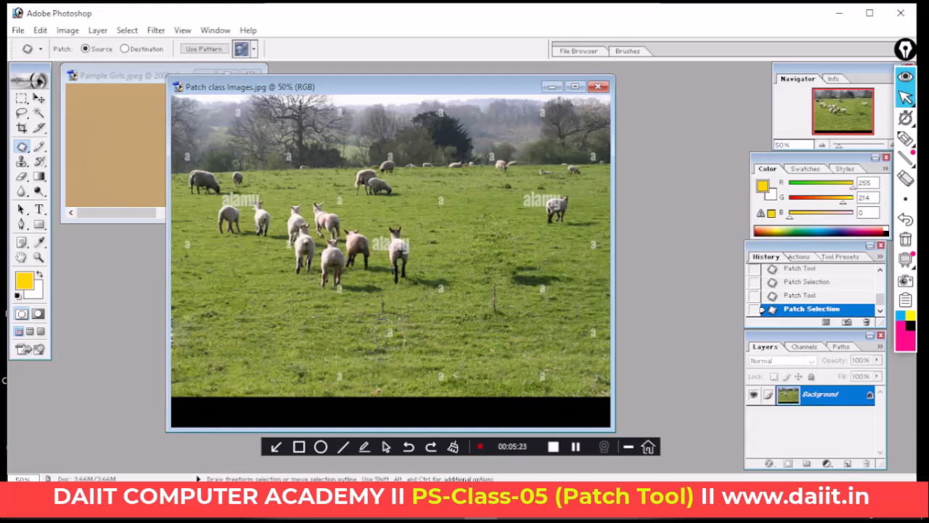
Patch the small "a" marks in the middle of the lower grass with clean grass from nearby.
{"action": "left_click_drag", "start_coordinate": [390, 317], "coordinate": [294, 327]}
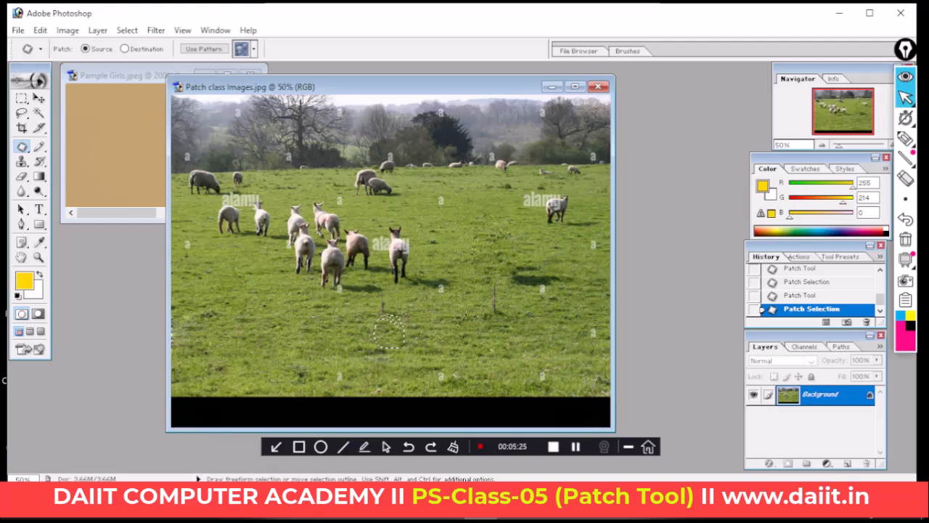
{"action": "left_click_drag", "start_coordinate": [329, 373], "coordinate": [338, 361]}
{"action": "left_click_drag", "start_coordinate": [339, 376], "coordinate": [289, 344]}
{"action": "left_click_drag", "start_coordinate": [458, 371], "coordinate": [472, 374]}
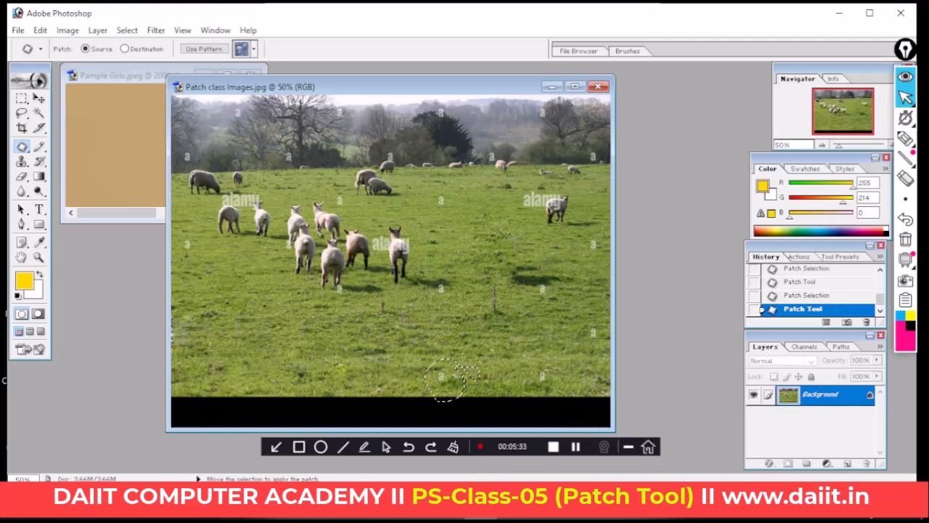
{"action": "key", "text": "ctrl+d"}
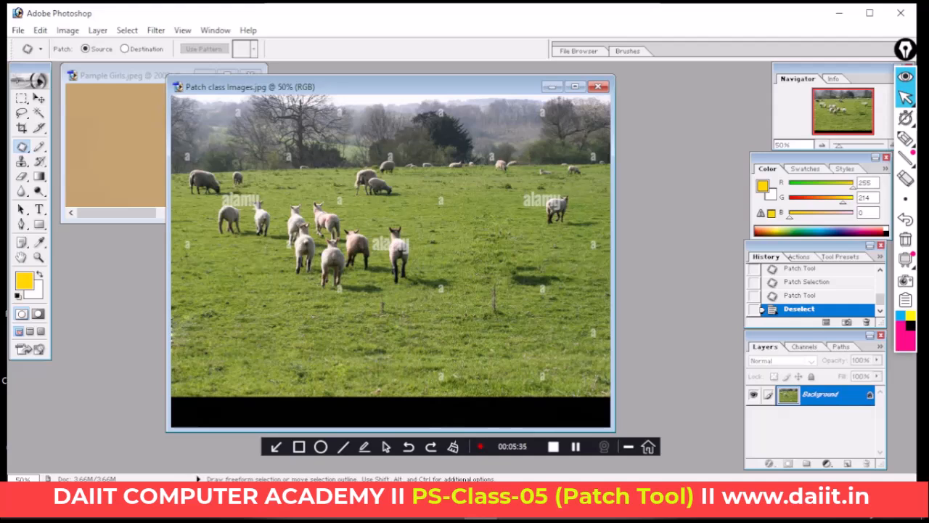
{"action": "left_click_drag", "start_coordinate": [460, 377], "coordinate": [342, 357]}
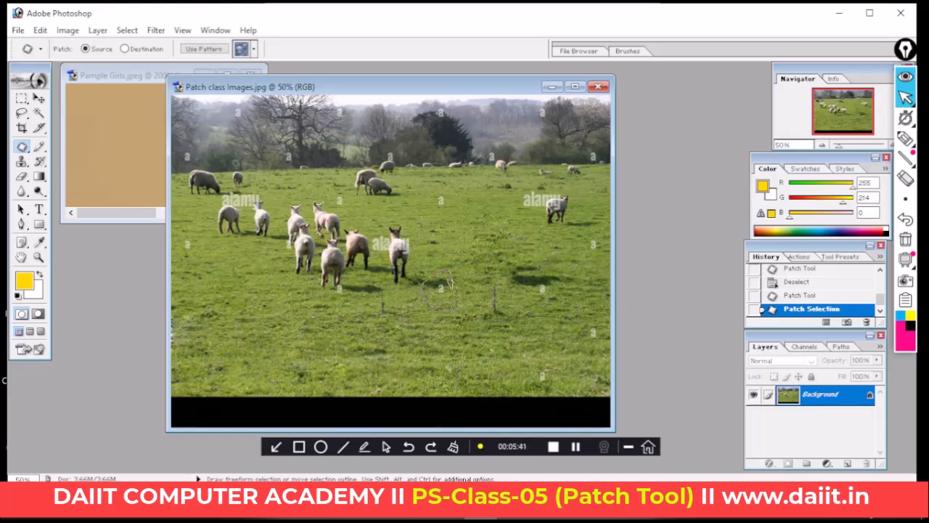
Patch the two small "a" marks in the grass between the sheep group and the far-right sheep with clean grass.
{"action": "left_click_drag", "start_coordinate": [453, 279], "coordinate": [447, 272]}
{"action": "left_click_drag", "start_coordinate": [441, 289], "coordinate": [407, 317]}
{"action": "mouse_move", "coordinate": [445, 190]}
{"action": "left_mouse_down"}
{"action": "mouse_move", "coordinate": [444, 217]}
{"action": "mouse_move", "coordinate": [443, 191]}
{"action": "left_mouse_up"}
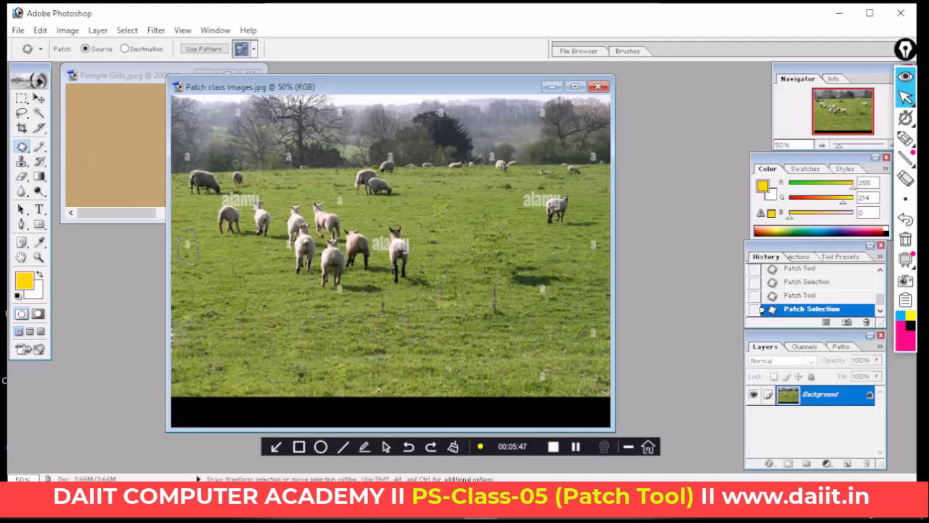
Patch the small "a" mark near the photo's left edge, below the standing sheep, with clean grass and deselect.
{"action": "left_click_drag", "start_coordinate": [189, 246], "coordinate": [215, 386]}
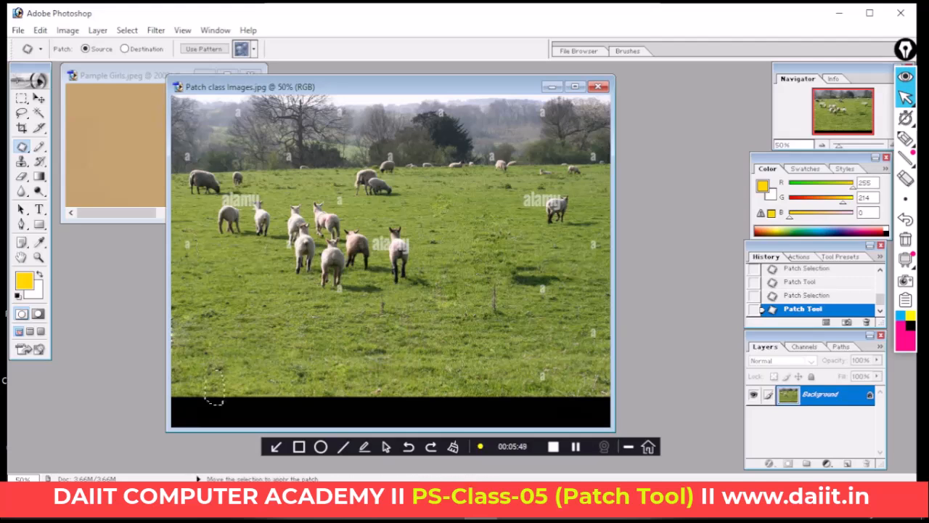
{"action": "left_click_drag", "start_coordinate": [190, 229], "coordinate": [192, 231]}
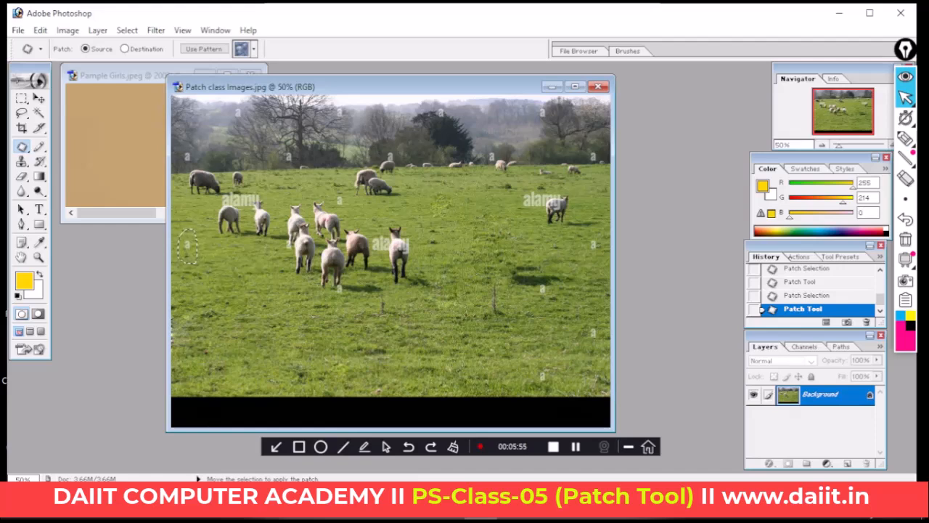
{"action": "left_click_drag", "start_coordinate": [187, 247], "coordinate": [253, 302]}
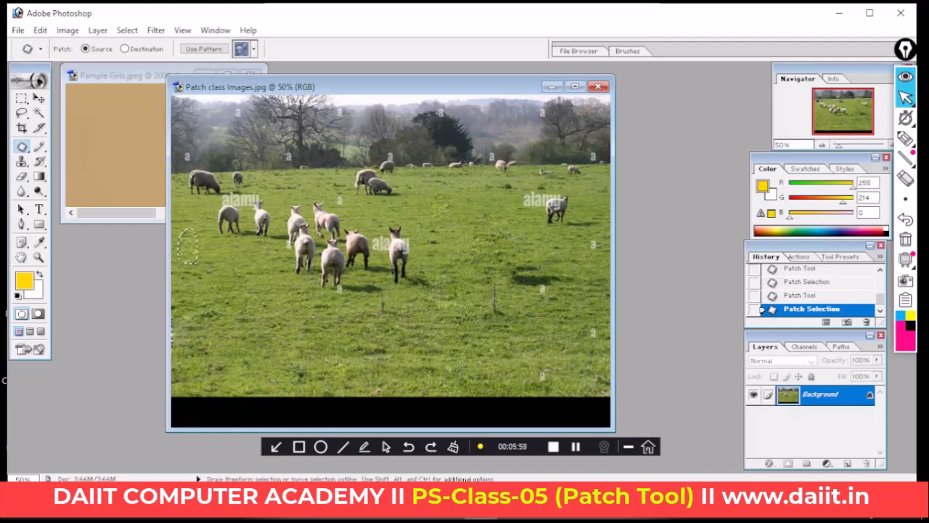
{"action": "key", "text": "ctrl+d"}
Patch the "a" mark beside the removed sheep's shadow and the one near the lower right edge with clean grass, deselecting after each.
{"action": "mouse_move", "coordinate": [559, 286]}
{"action": "left_mouse_down"}
{"action": "mouse_move", "coordinate": [531, 286]}
{"action": "mouse_move", "coordinate": [423, 312]}
{"action": "left_mouse_up"}
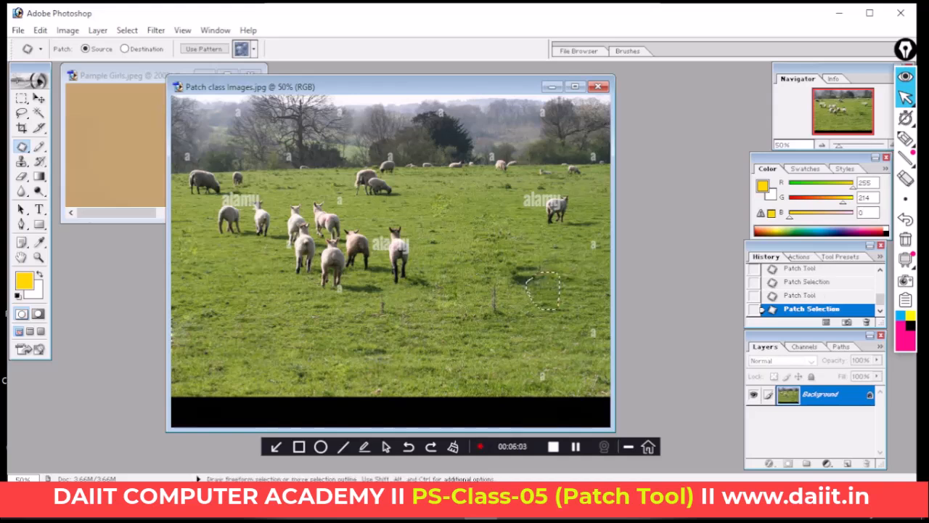
{"action": "key", "text": "ctrl+d"}
{"action": "left_click_drag", "start_coordinate": [598, 324], "coordinate": [476, 326]}
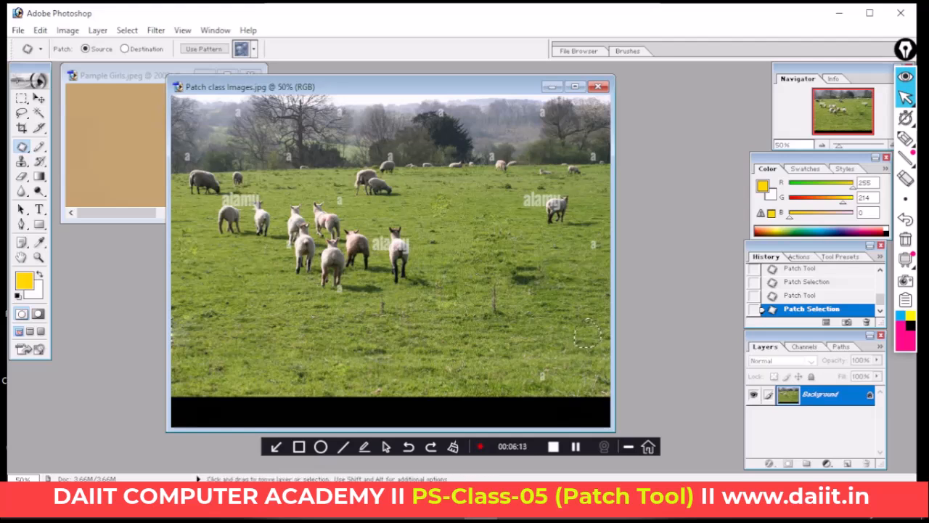
{"action": "key", "text": "ctrl+d"}
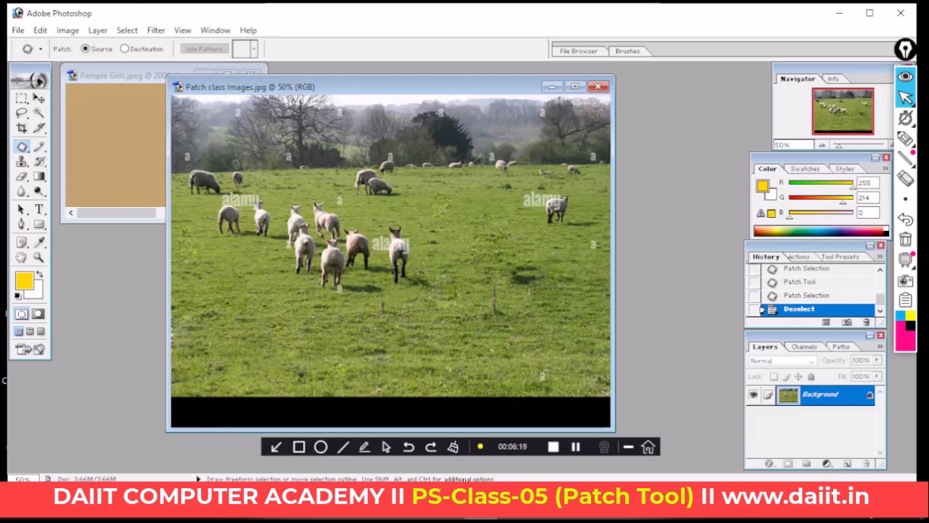
Switch to the Move tool and quit the program, discarding the changes to Patch class Images.jpg.
{"action": "key", "text": "v"}
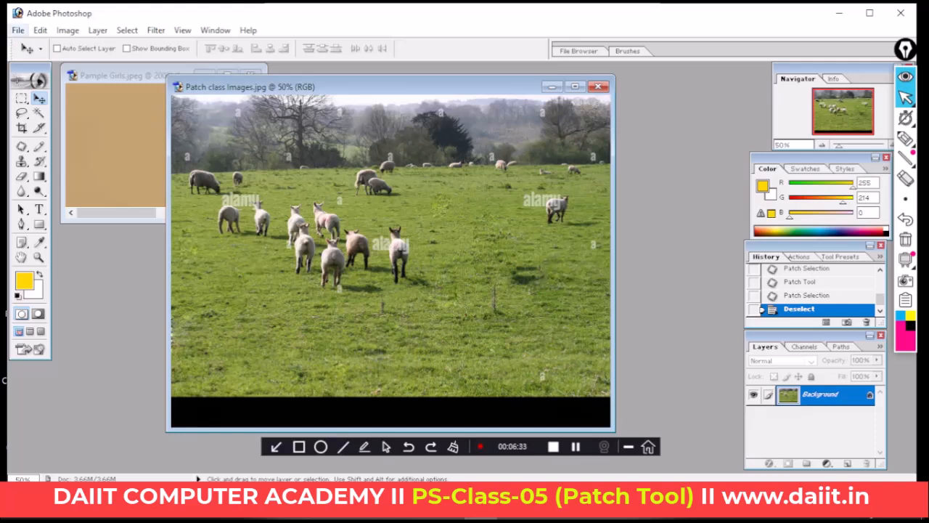
{"action": "left_click", "coordinate": [901, 13]}
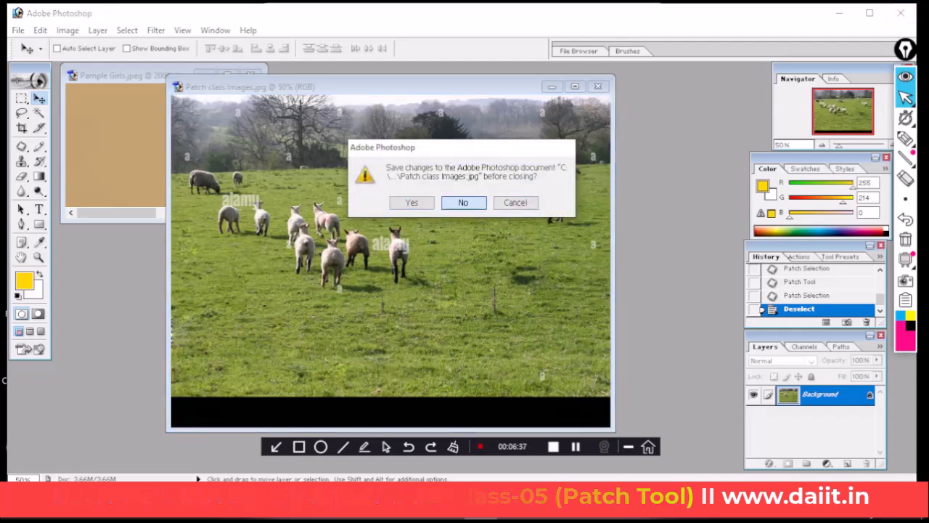
{"action": "left_click", "coordinate": [463, 203]}
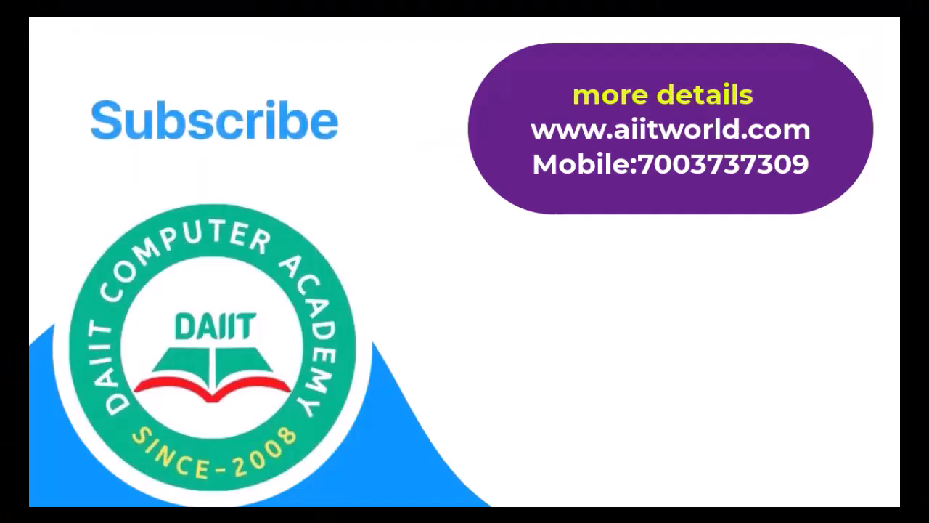